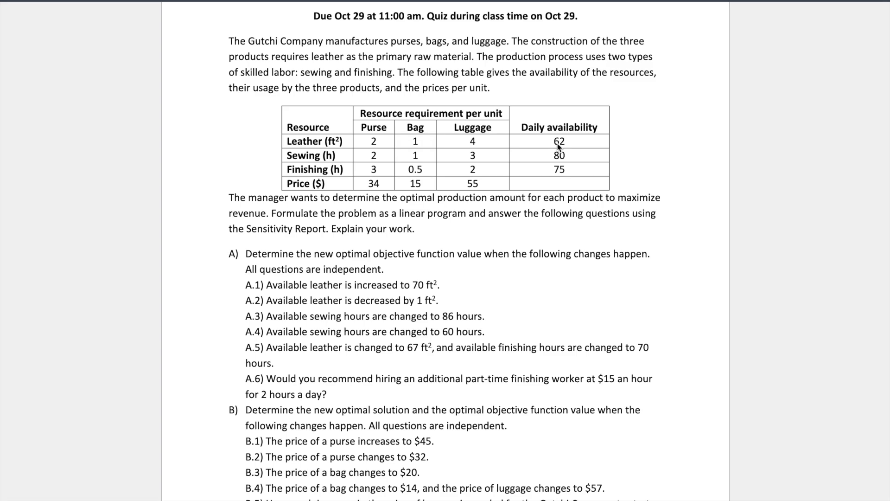
Step: Switch to Excel and, on the blank next worksheet, enter the headers Purses in B1 and Bags in C1
{"action": "key", "text": "ctrl+Left"}
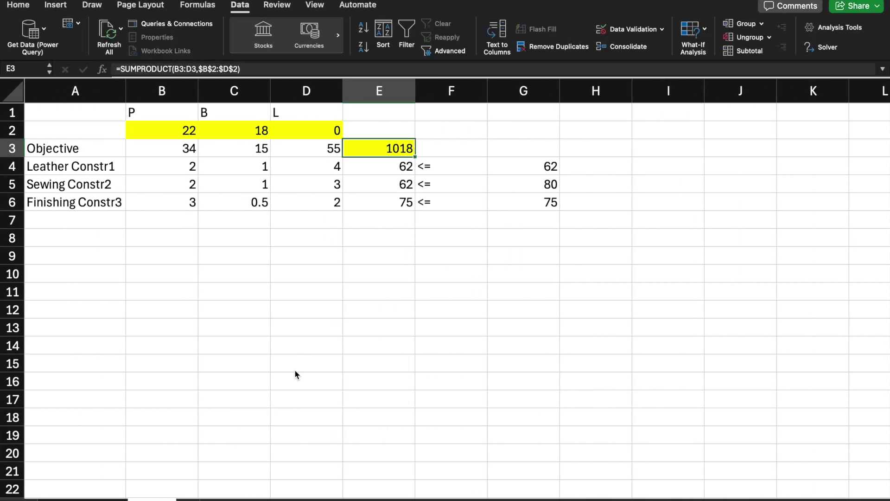
{"action": "key", "text": "ctrl+Page_Down"}
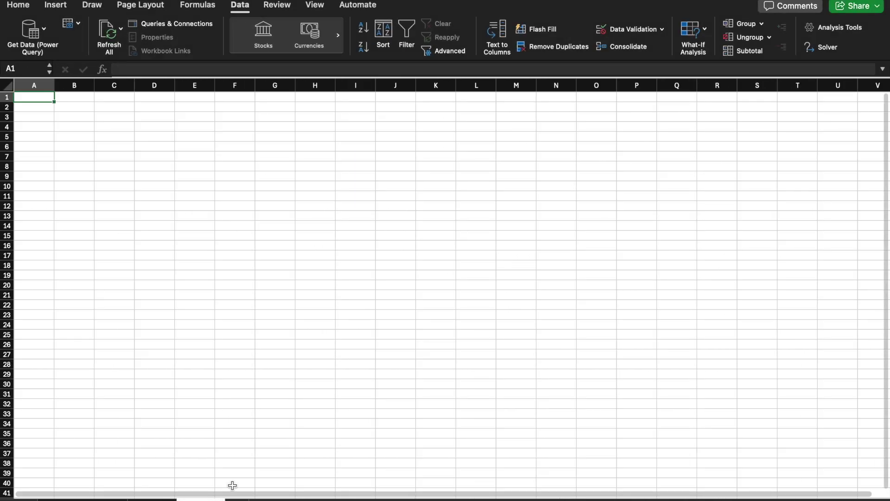
{"action": "left_click", "coordinate": [86, 101]}
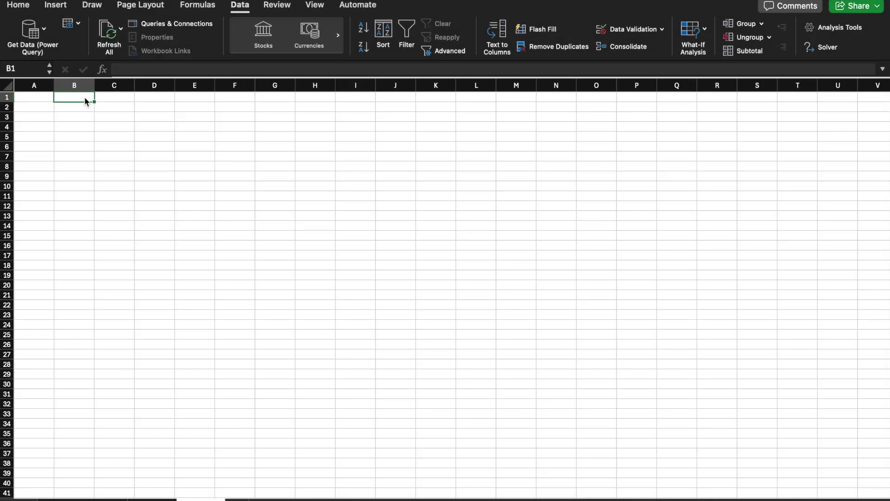
{"action": "type", "text": "Purses"}
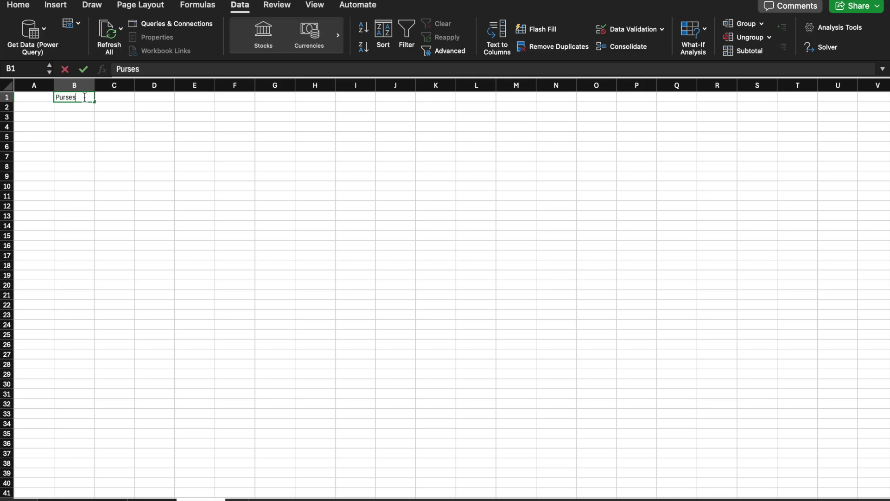
{"action": "scroll", "coordinate": [100, 209], "scroll_direction": "up", "scroll_amount": 5}
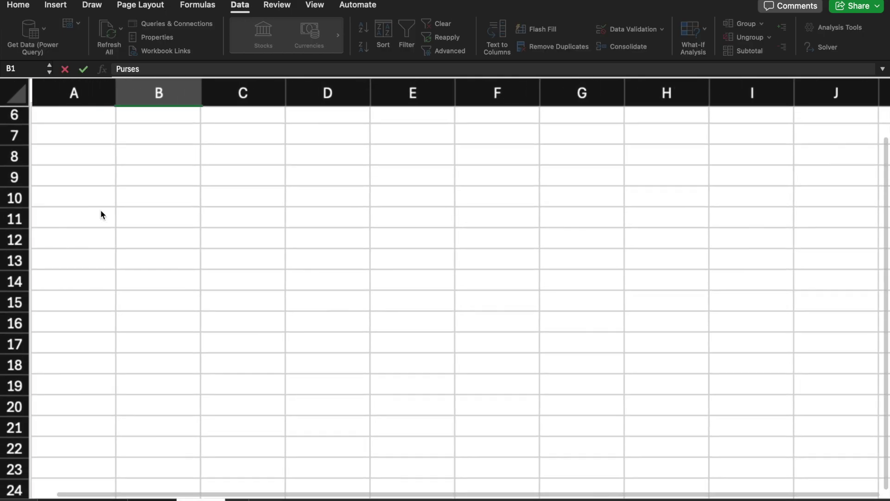
{"action": "scroll", "coordinate": [101, 214], "scroll_direction": "up", "scroll_amount": 5}
{"action": "left_click", "coordinate": [261, 122]}
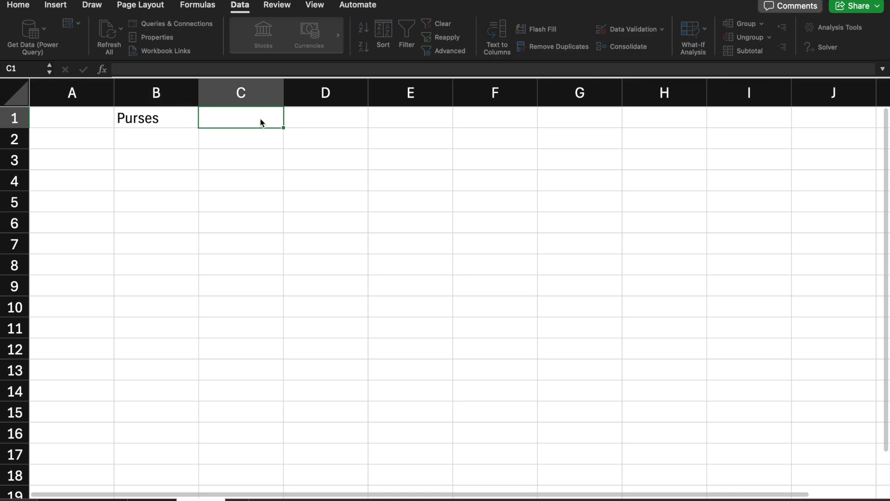
{"action": "type", "text": "Bags"}
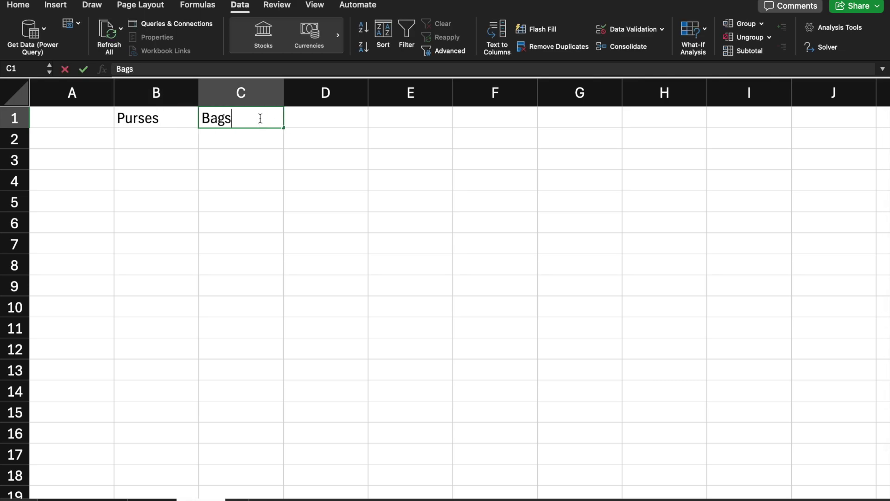
Step: Enter the third product header, Luggage, in cell D1
{"action": "key", "text": "Tab"}
{"action": "type", "text": "Leather"}
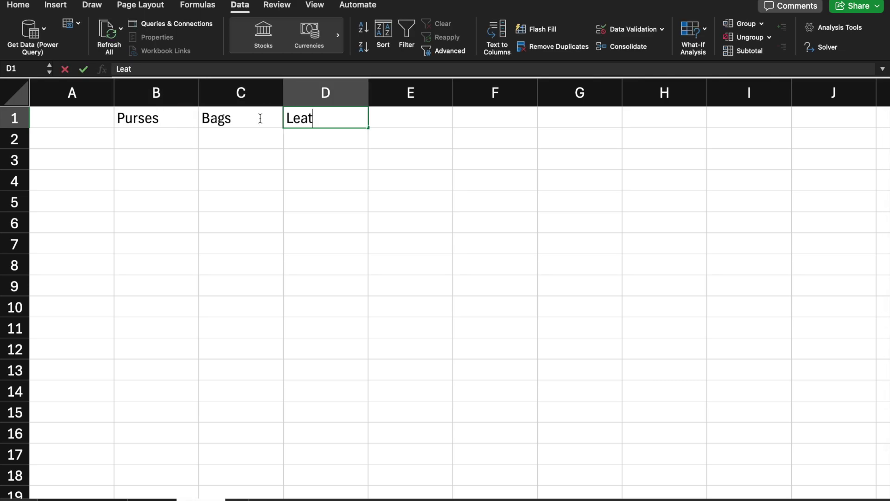
{"action": "key", "text": "BackSpace"}
{"action": "key", "text": "BackSpace"}
{"action": "key", "text": "BackSpace"}
{"action": "key", "text": "BackSpace"}
{"action": "key", "text": "BackSpace"}
{"action": "key", "text": "BackSpace"}
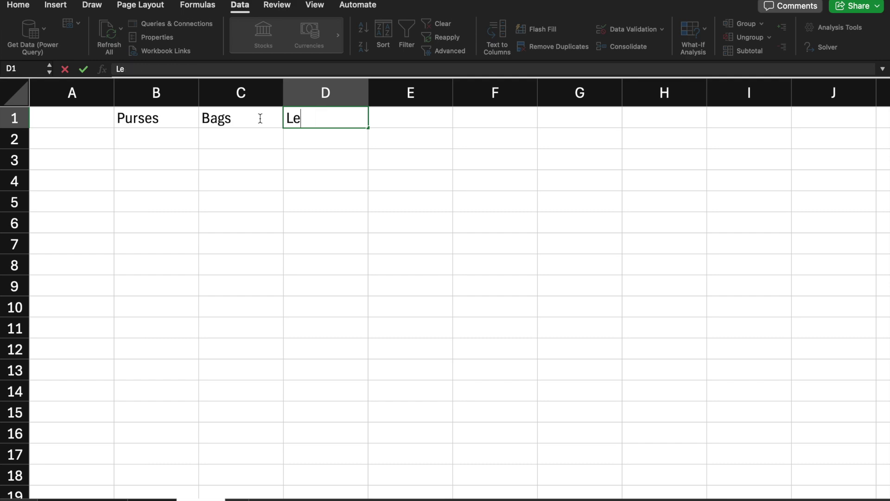
{"action": "type", "text": "uggage"}
{"action": "key", "text": "Tab"}
{"action": "key", "text": "Return"}
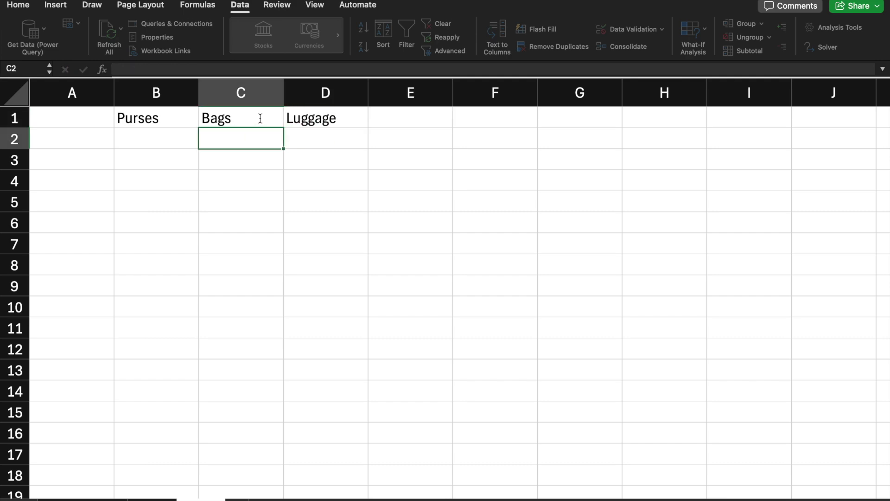
Step: Label row 3 as Objective in cell A3, leaving row 2 empty
{"action": "left_click", "coordinate": [97, 131]}
{"action": "left_click_drag", "start_coordinate": [82, 143], "coordinate": [338, 146]}
{"action": "left_click", "coordinate": [88, 158]}
{"action": "type", "text": "O"}
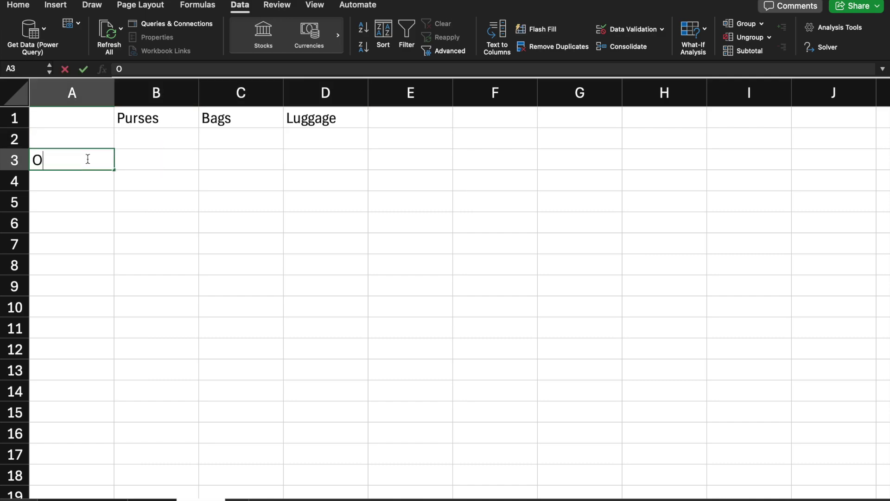
{"action": "type", "text": "bjective"}
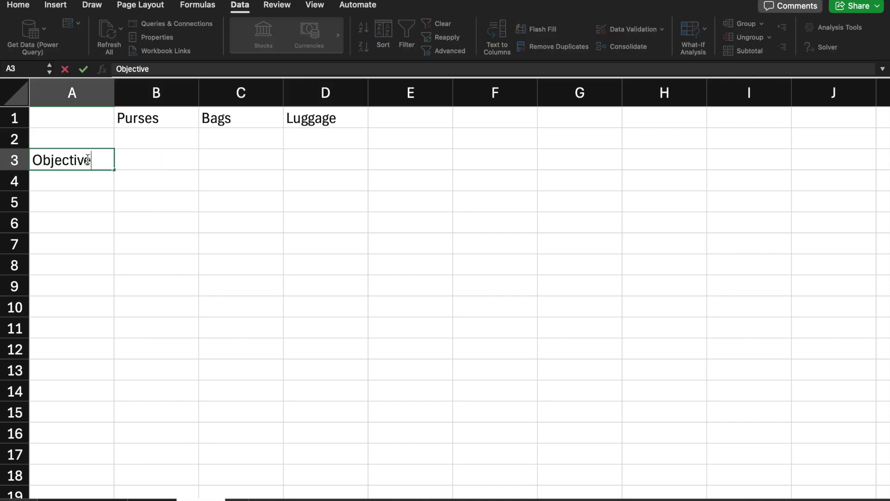
Step: Enter the unit prices from the problem table as objective coefficients: 34 in B3, 15 in C3 and 55 in D3
{"action": "left_click", "coordinate": [147, 160]}
{"action": "key", "text": "ctrl+Right"}
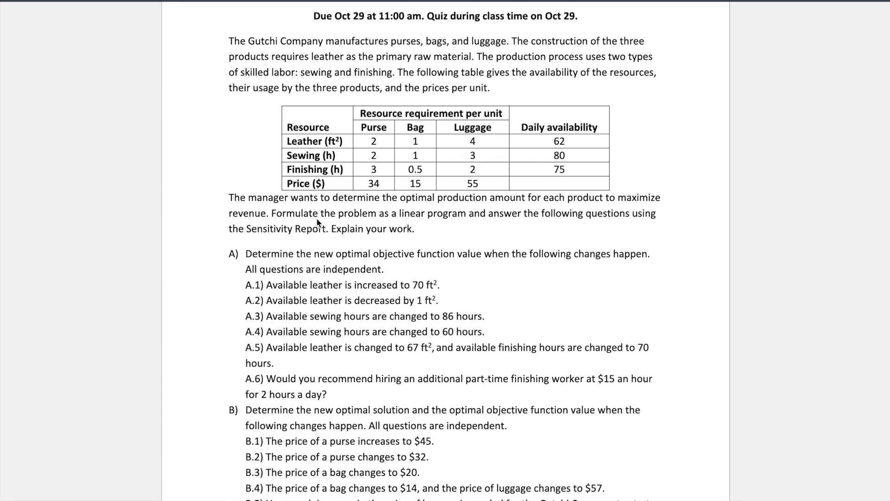
{"action": "key", "text": "ctrl+Left"}
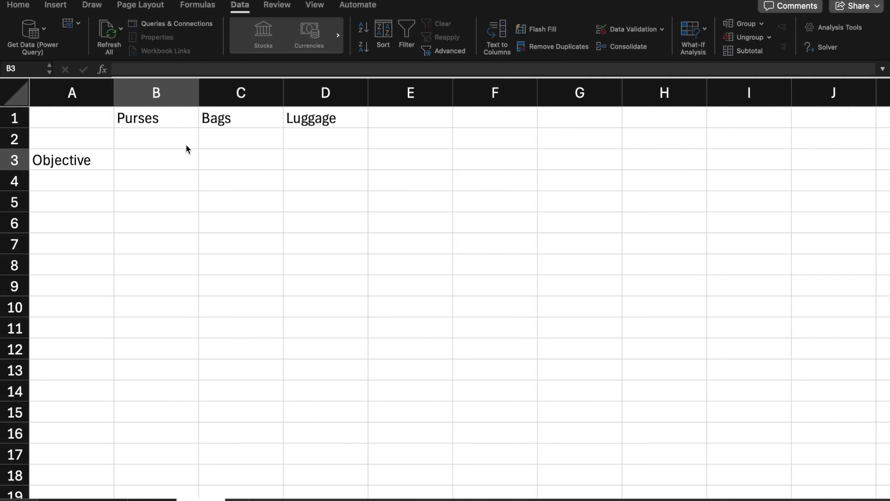
{"action": "type", "text": "34"}
{"action": "key", "text": "Tab"}
{"action": "type", "text": "15"}
{"action": "key", "text": "Tab"}
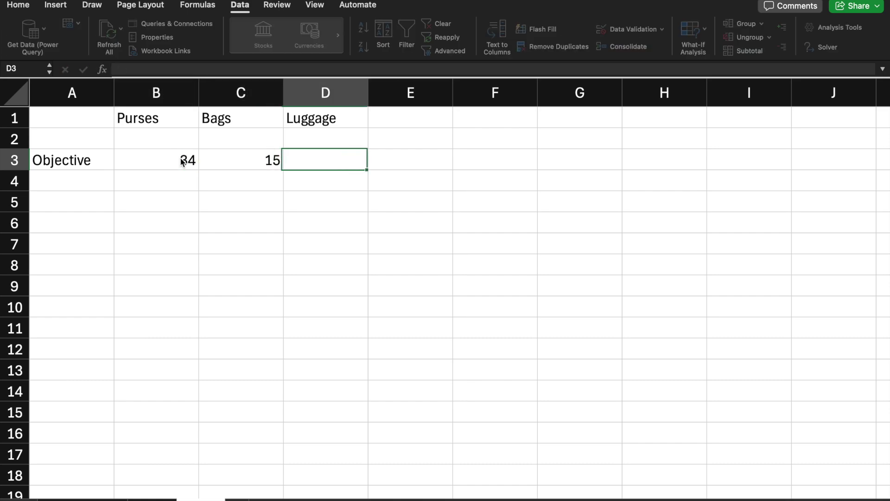
{"action": "type", "text": "55"}
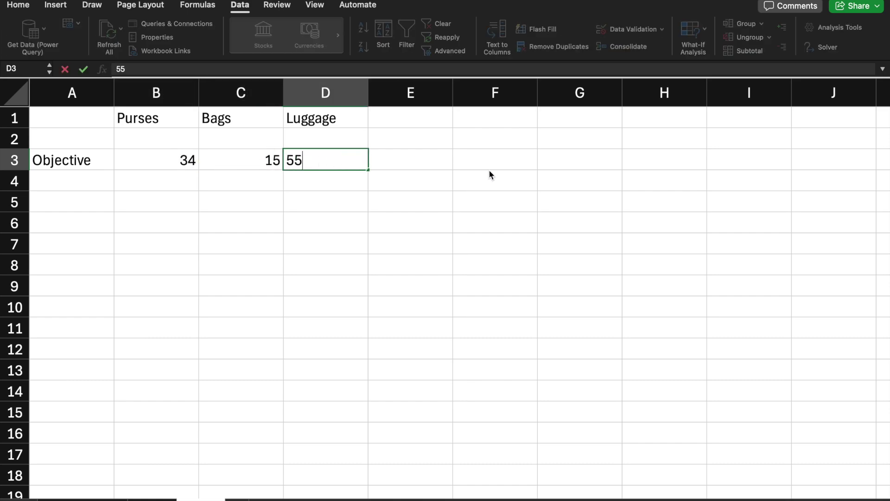
Step: Label the constraint rows in A4 to A6 as Leather Constr1, Sewing Constr2 and Finishing Constr3
{"action": "left_click", "coordinate": [95, 180]}
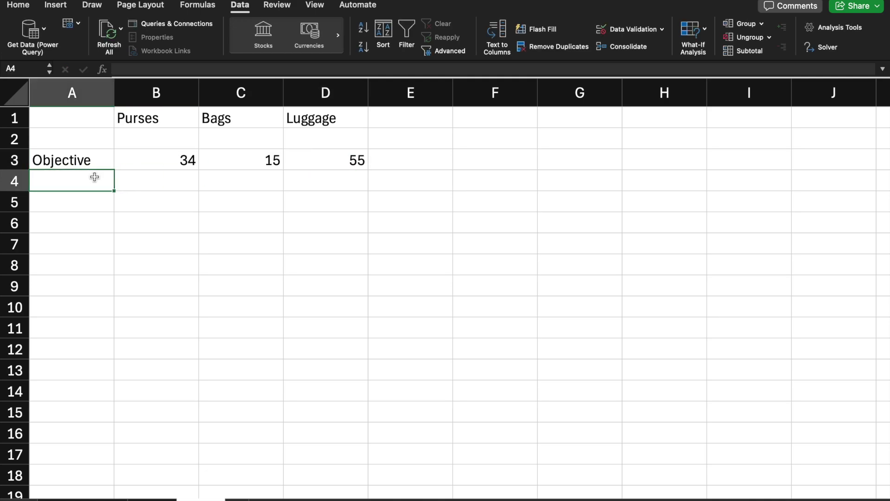
{"action": "type", "text": "L"}
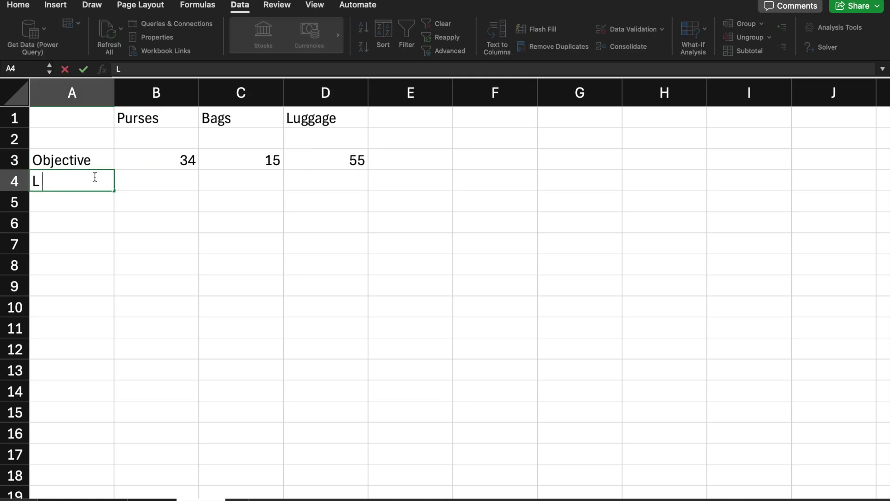
{"action": "type", "text": "eather Constr1"}
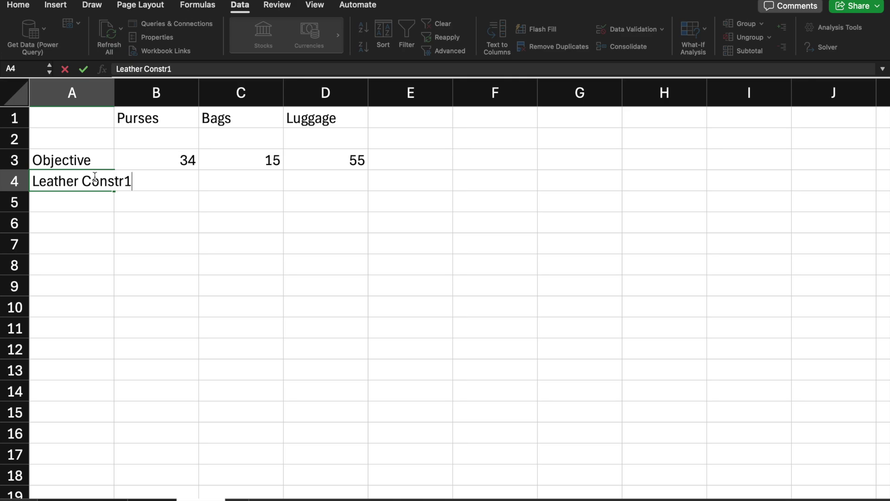
{"action": "key", "text": "Return"}
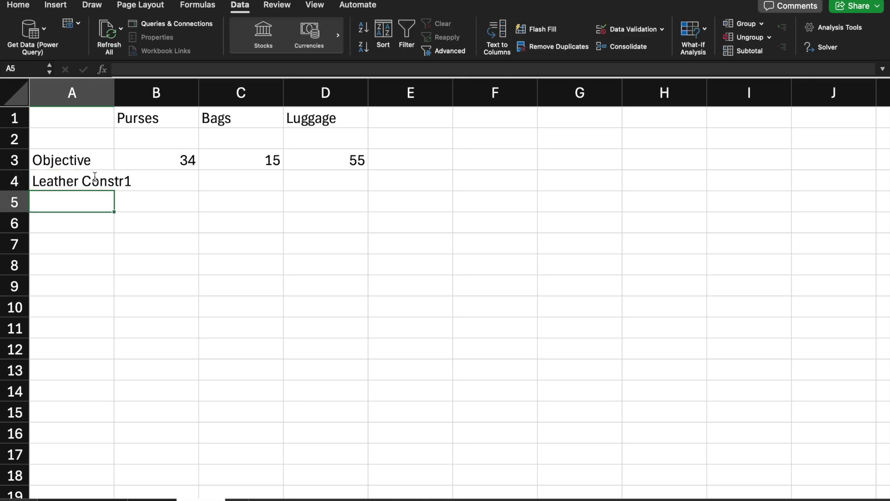
{"action": "type", "text": "Sew"}
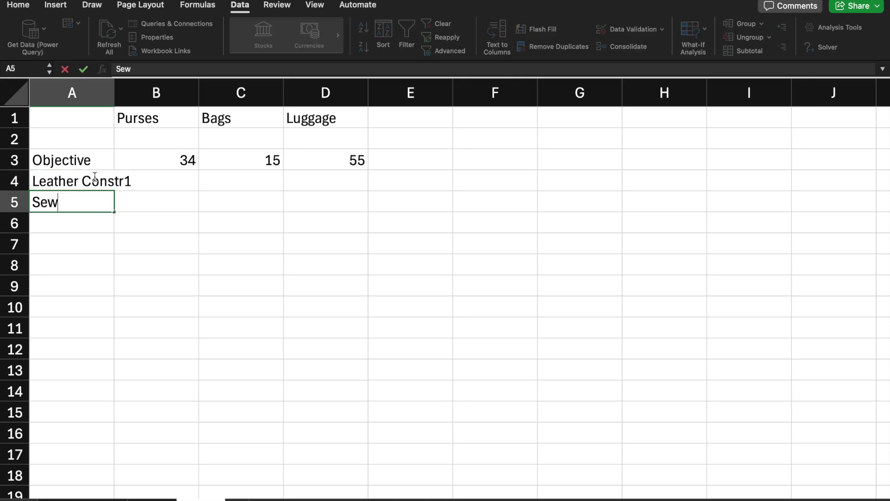
{"action": "type", "text": "ing Cons"}
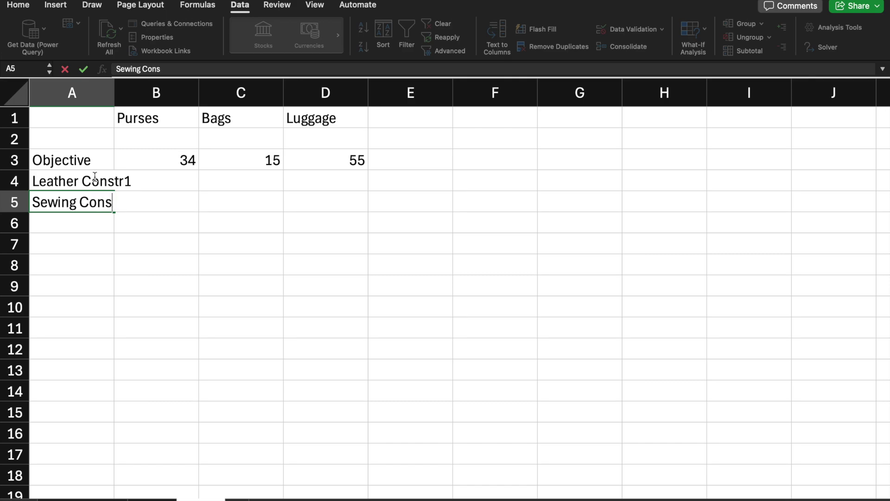
{"action": "type", "text": "tr2"}
{"action": "key", "text": "Return"}
{"action": "type", "text": "Fin"}
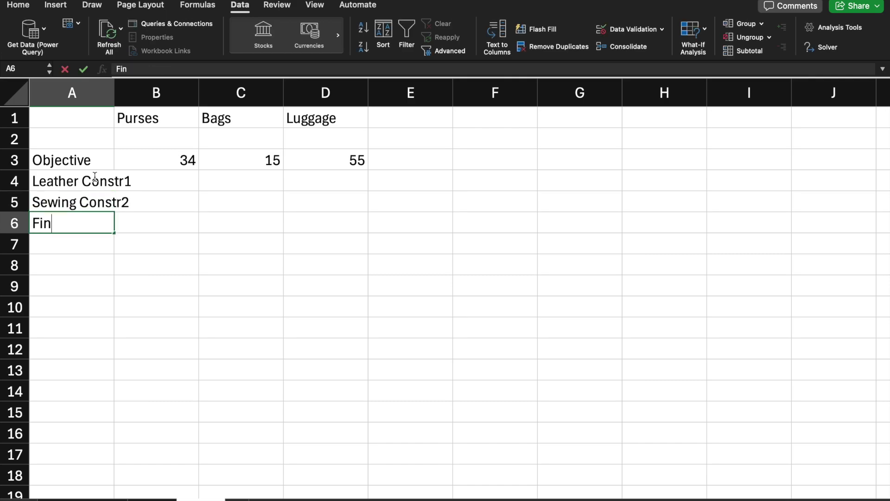
{"action": "type", "text": "ishing "}
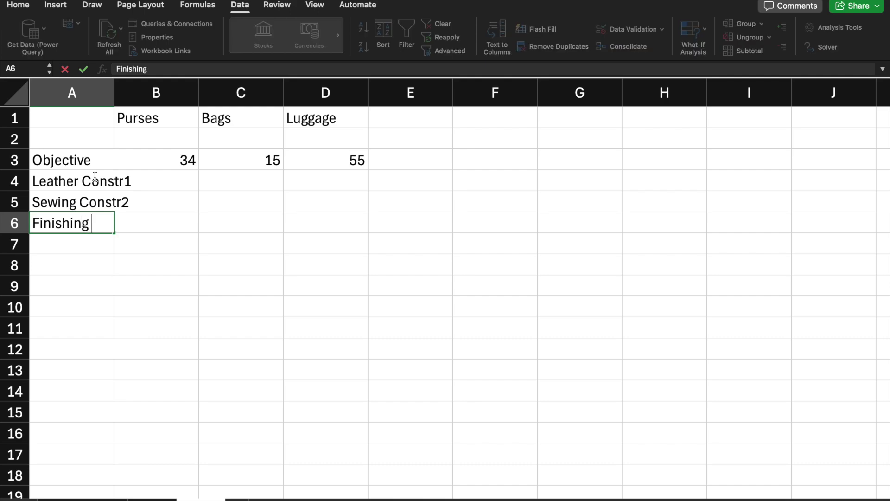
{"action": "type", "text": "Constr3"}
{"action": "key", "text": "Tab"}
Step: Widen column A so the full constraint labels fit
{"action": "left_click", "coordinate": [182, 180]}
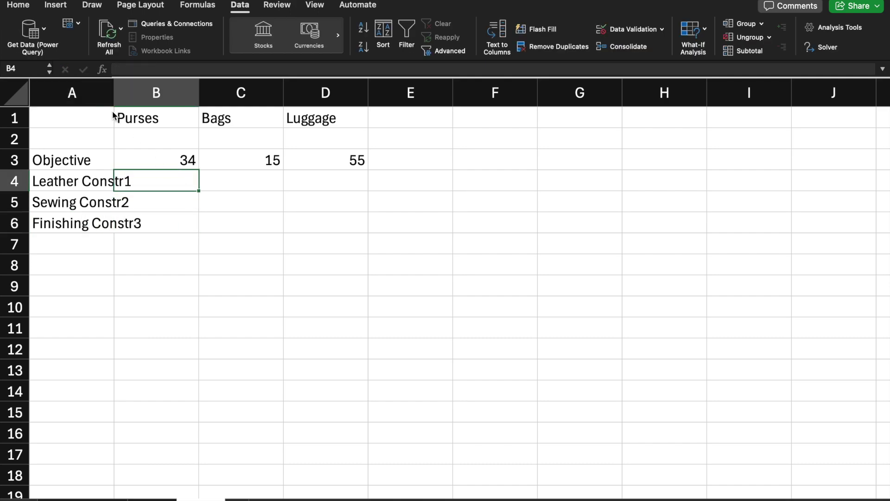
{"action": "left_click", "coordinate": [115, 97]}
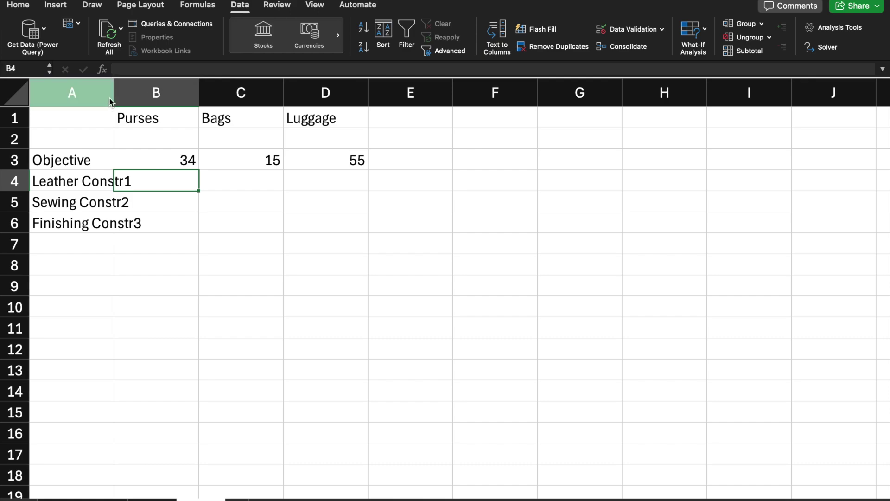
{"action": "left_click", "coordinate": [115, 95]}
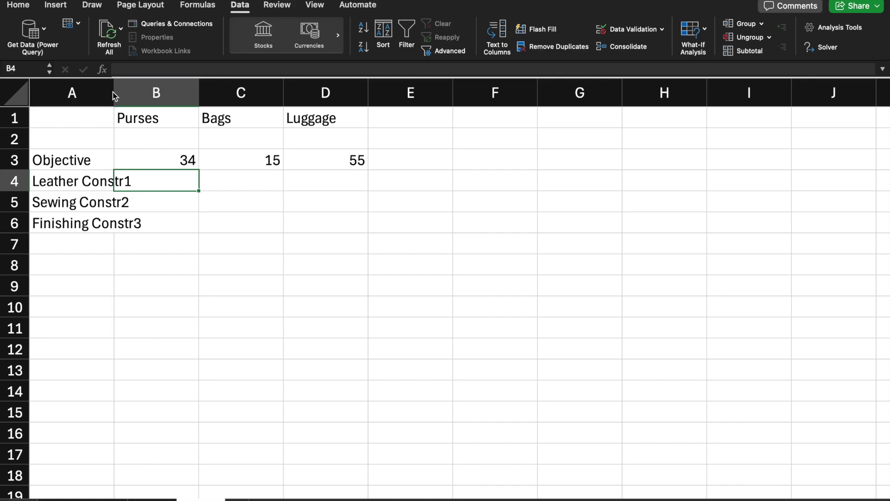
{"action": "left_click", "coordinate": [113, 93]}
{"action": "double_click", "coordinate": [153, 176]}
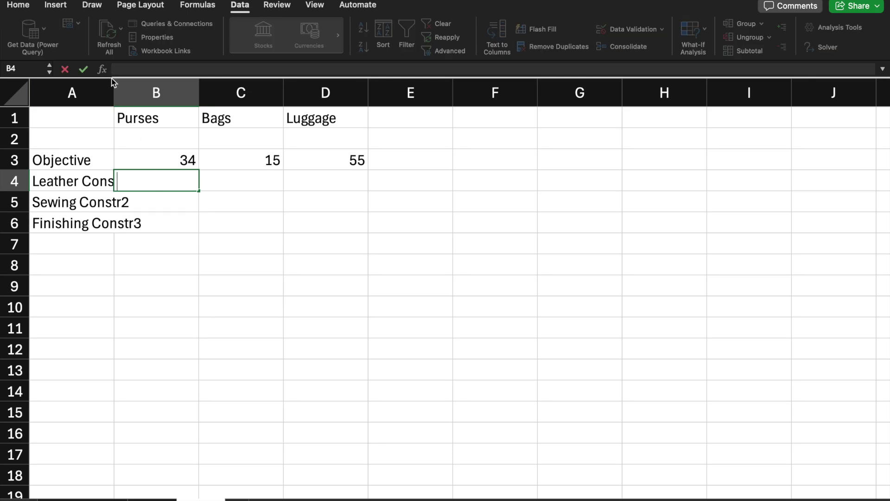
{"action": "left_click", "coordinate": [113, 83]}
{"action": "left_click_drag", "start_coordinate": [113, 83], "coordinate": [148, 84]}
Step: Enter the leather requirements from the problem table in the Leather Constr1 row: 2 in B4, 1 in C4 and 4 in D4
{"action": "left_click", "coordinate": [179, 175]}
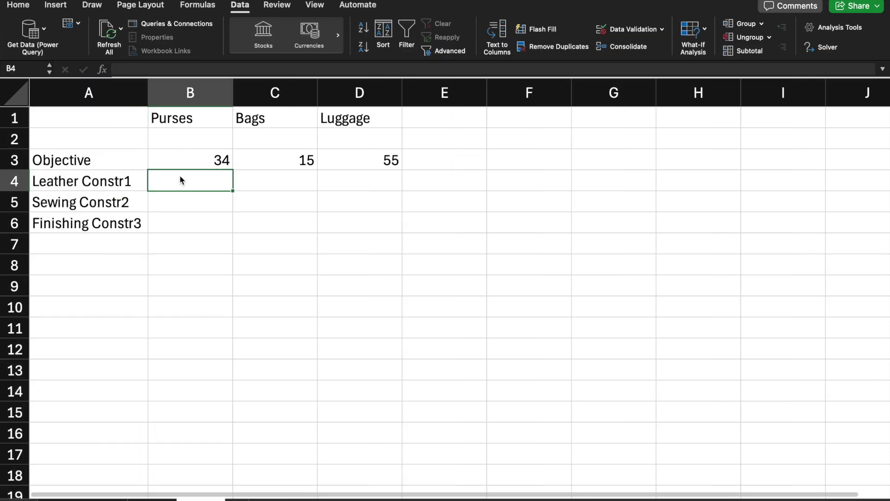
{"action": "key", "text": "ctrl+Right"}
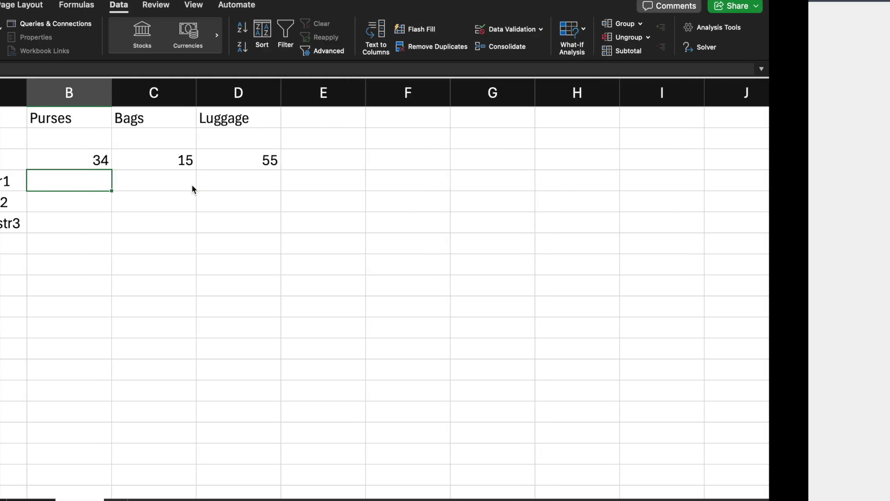
{"action": "key", "text": "ctrl+Left"}
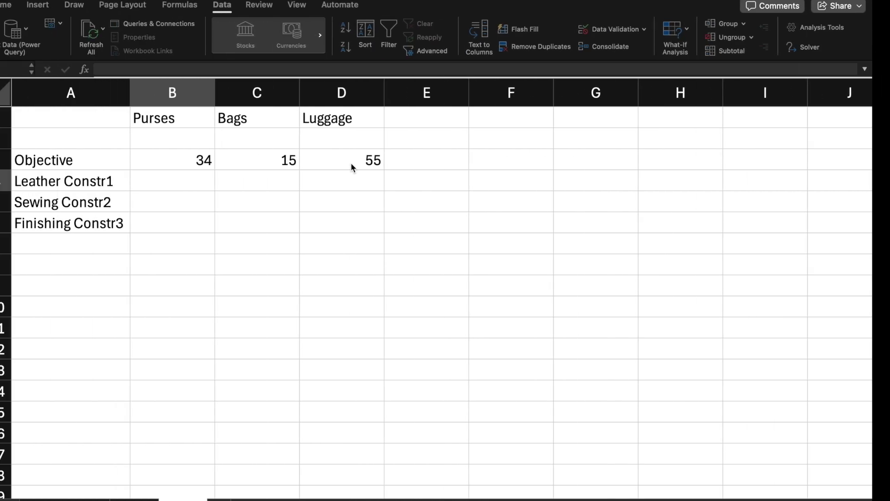
{"action": "type", "text": "2"}
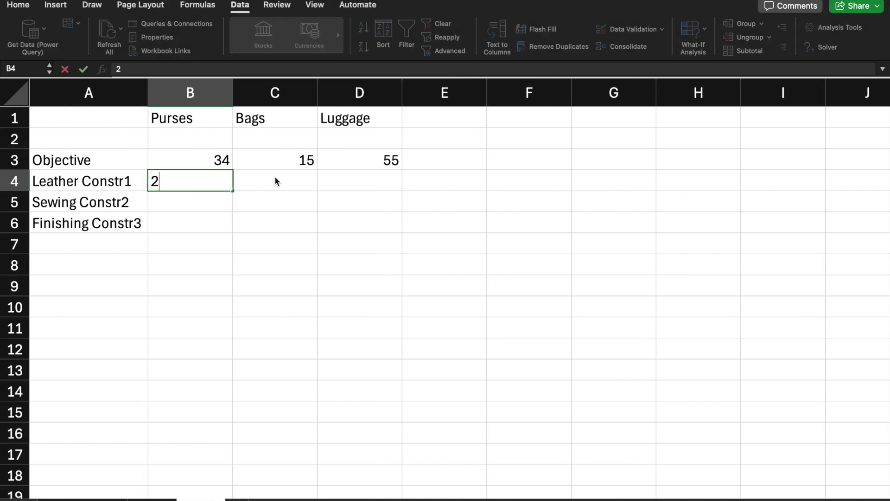
{"action": "left_click", "coordinate": [274, 178]}
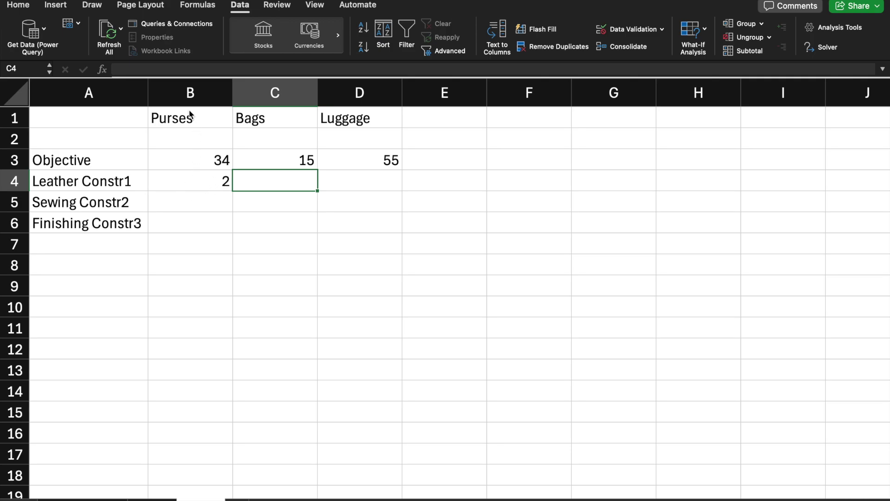
{"action": "key", "text": "ctrl+Right"}
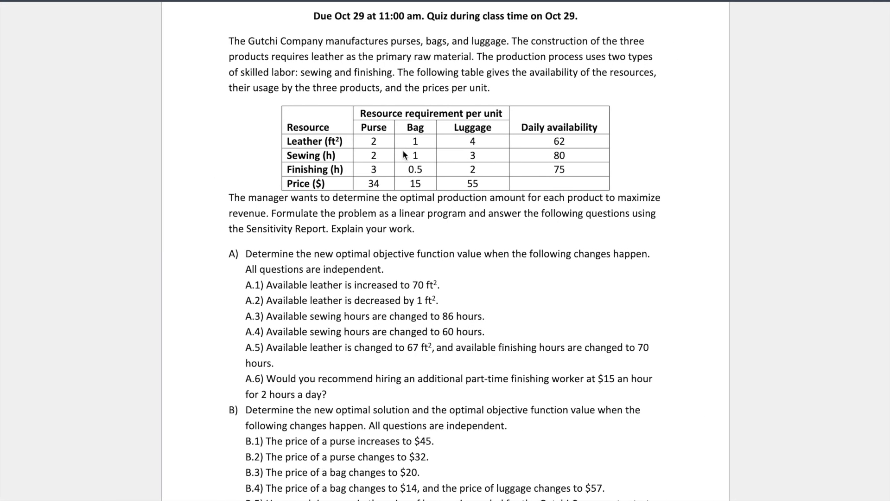
{"action": "key", "text": "ctrl+Left"}
{"action": "type", "text": "1"}
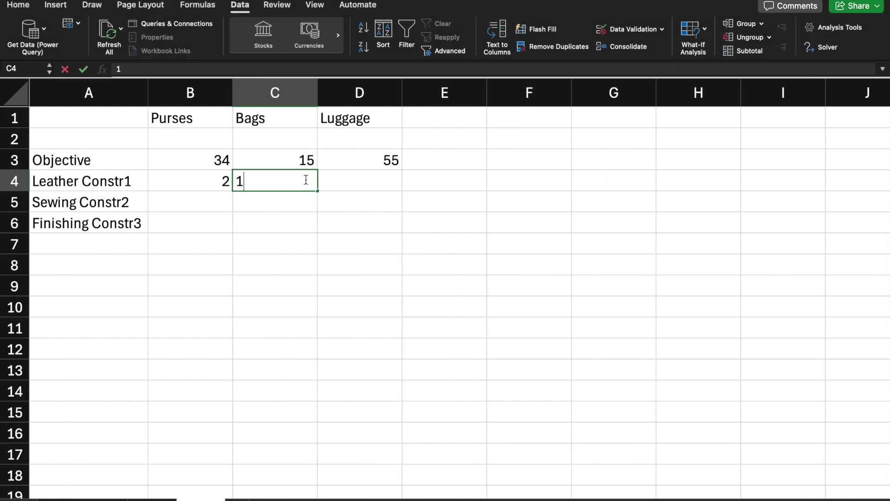
{"action": "left_click", "coordinate": [374, 180]}
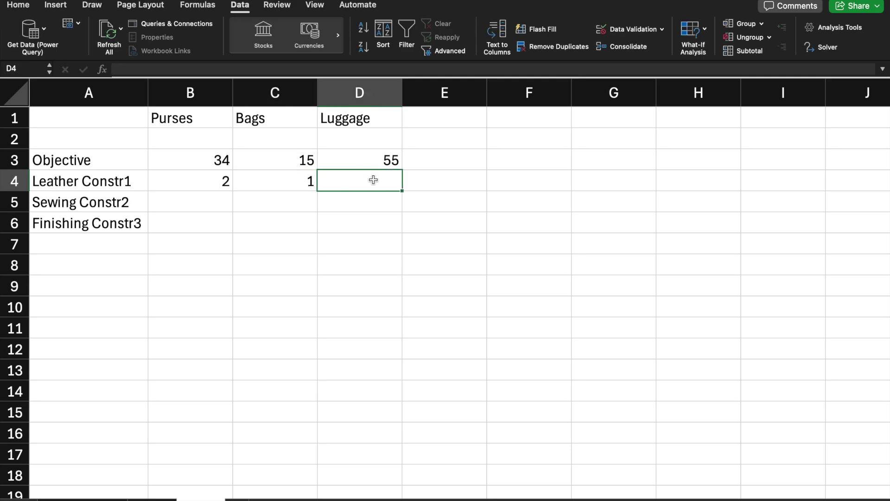
{"action": "key", "text": "ctrl+Right"}
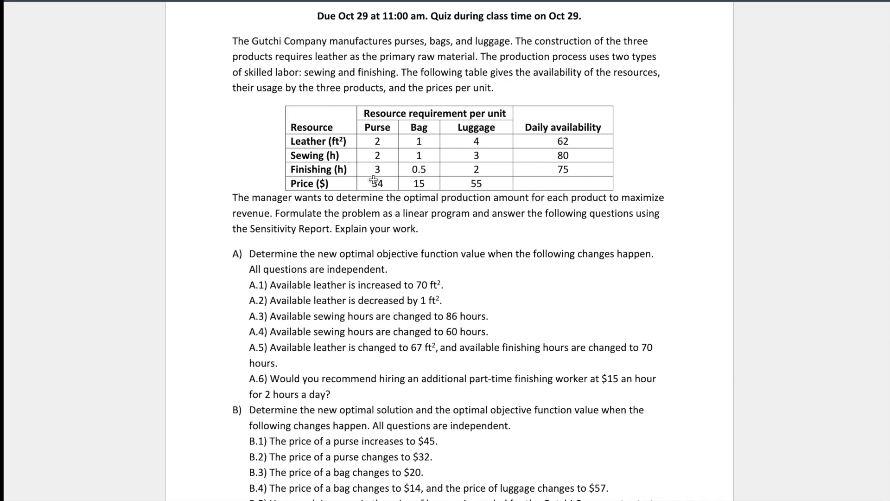
{"action": "key", "text": "ctrl+Left"}
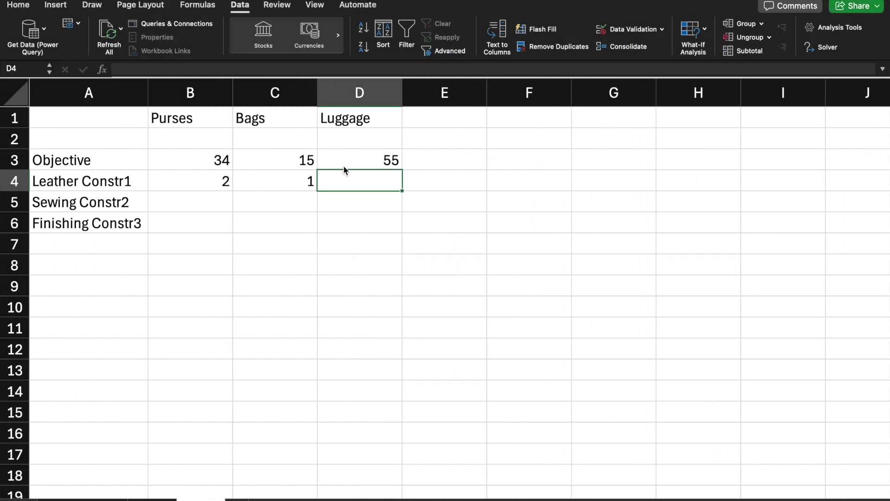
{"action": "type", "text": "4"}
Step: Enter the sewing requirements in the Sewing Constr2 row: 2 in B5, 1 in C5 and 3 in D5
{"action": "left_click", "coordinate": [175, 205]}
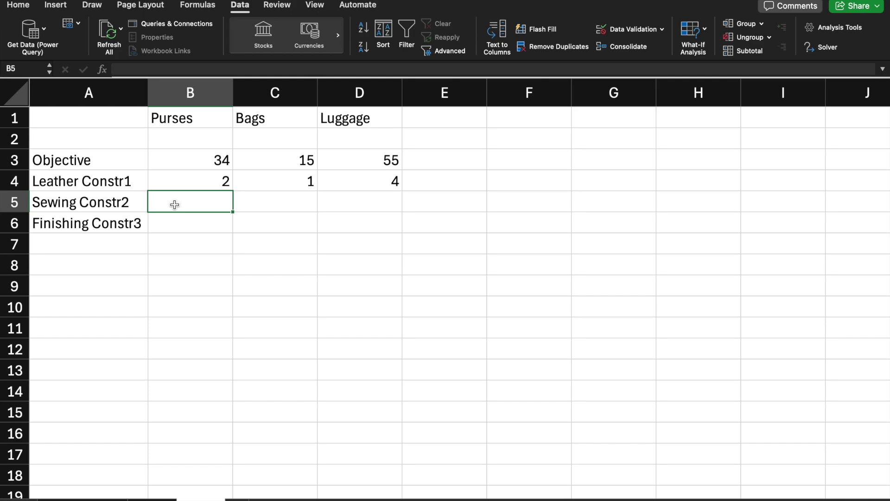
{"action": "type", "text": "2"}
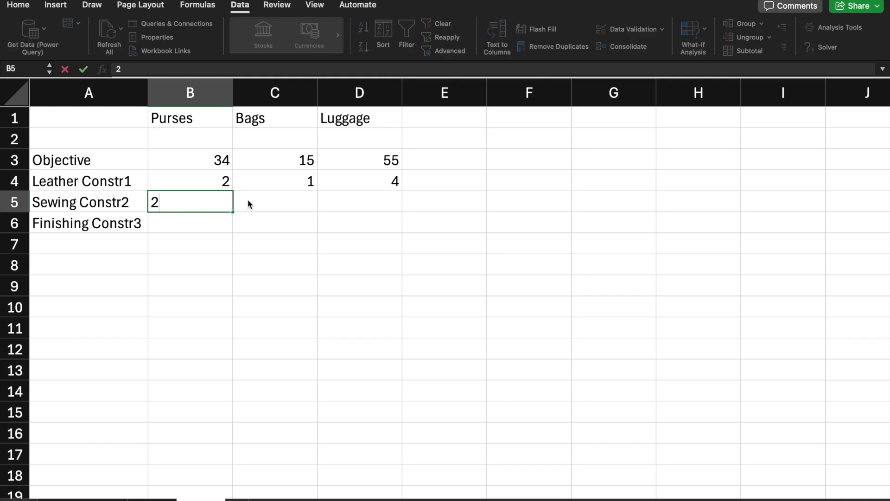
{"action": "left_click", "coordinate": [254, 199]}
{"action": "type", "text": "1"}
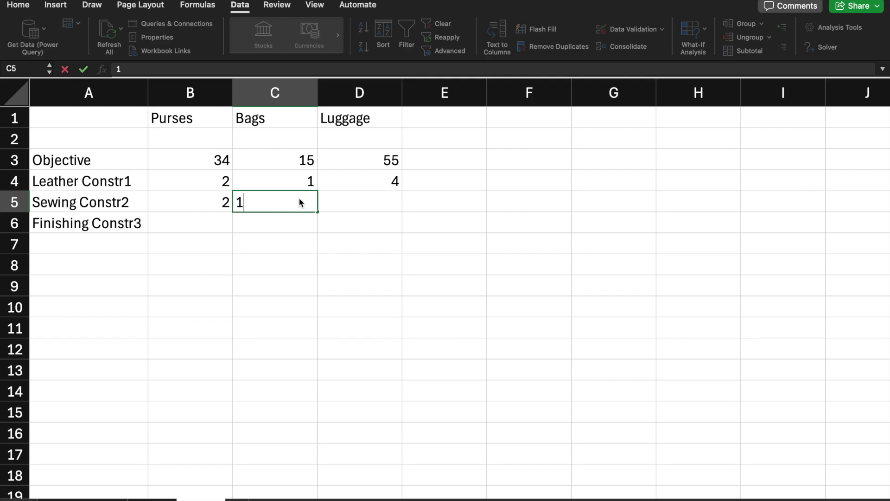
{"action": "left_click", "coordinate": [326, 198]}
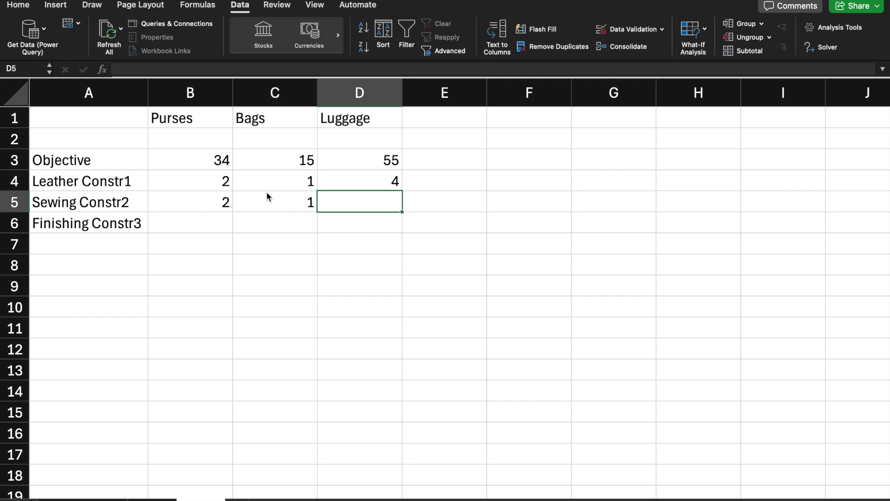
{"action": "type", "text": "3"}
{"action": "key", "text": "Return"}
Step: Enter the finishing requirements in the Finishing Constr3 row: 3 in B6, 0.5 in C6 and 2 in D6
{"action": "left_click", "coordinate": [147, 227]}
{"action": "left_click", "coordinate": [180, 229]}
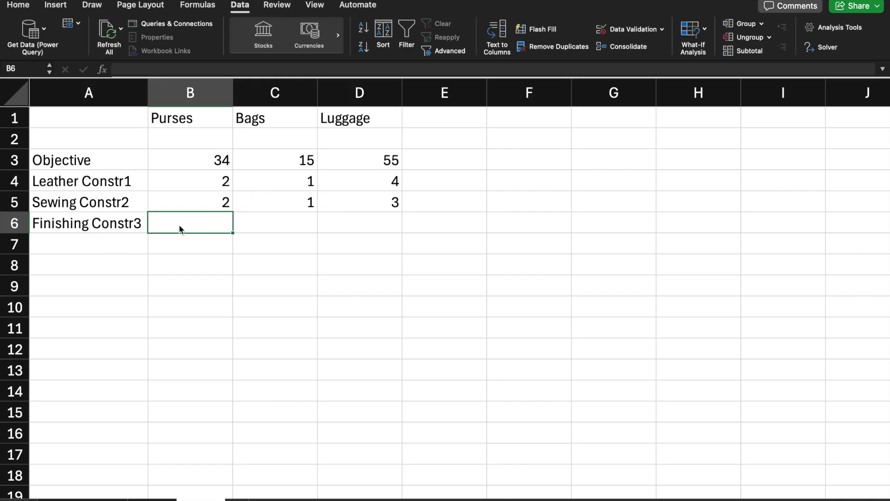
{"action": "type", "text": "3"}
{"action": "key", "text": "Tab"}
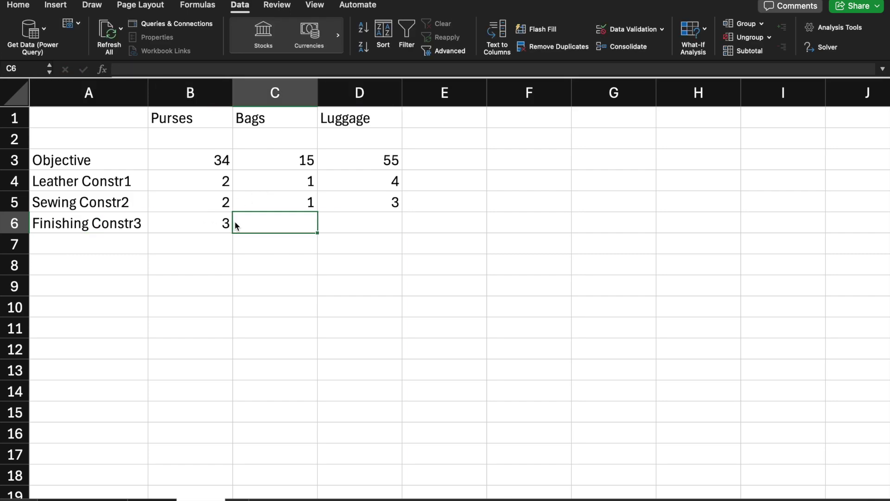
{"action": "type", "text": ".5"}
{"action": "key", "text": "Tab"}
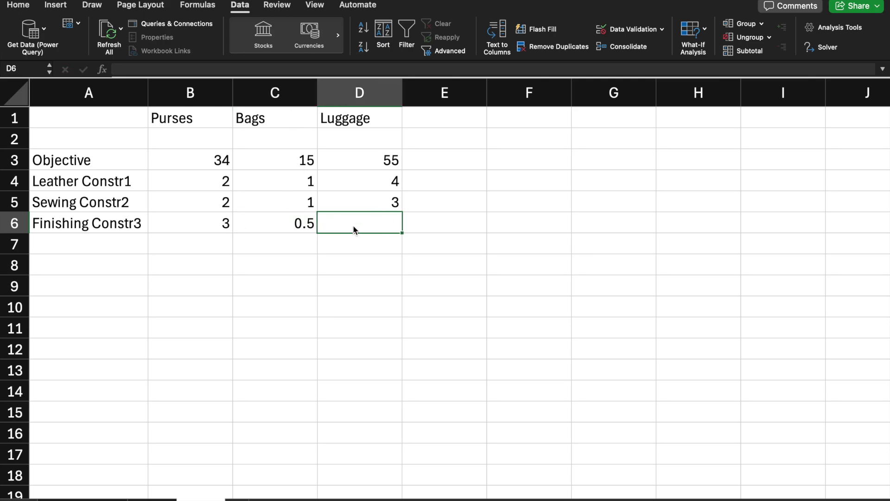
{"action": "type", "text": "2"}
{"action": "key", "text": "Tab"}
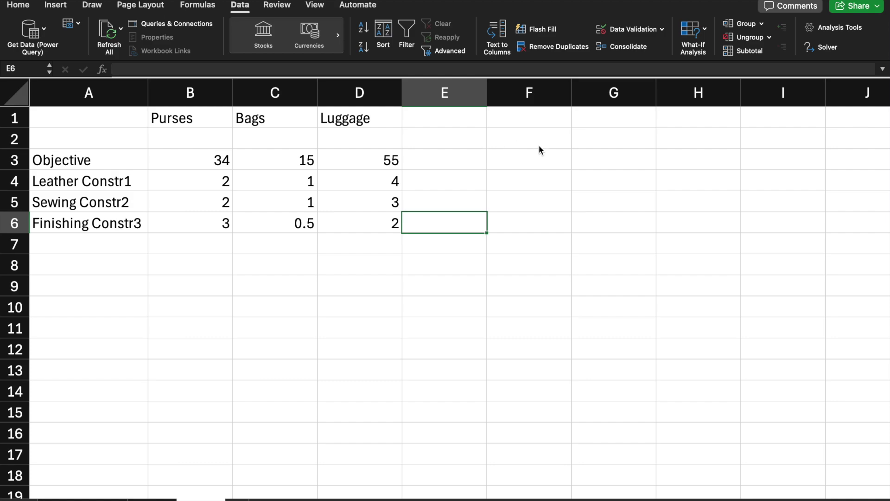
Step: Enter the <= sign for all three constraints in cells F4 to F6, leaving column E empty
{"action": "left_click", "coordinate": [539, 153]}
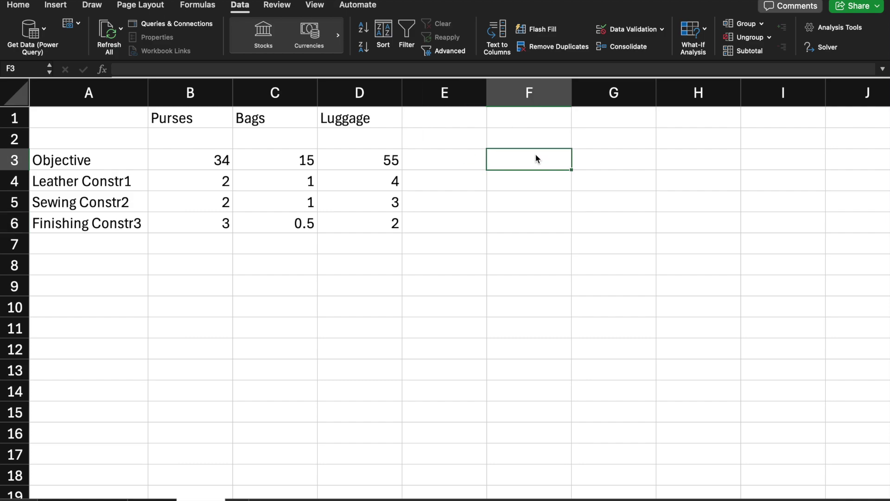
{"action": "left_click", "coordinate": [547, 176]}
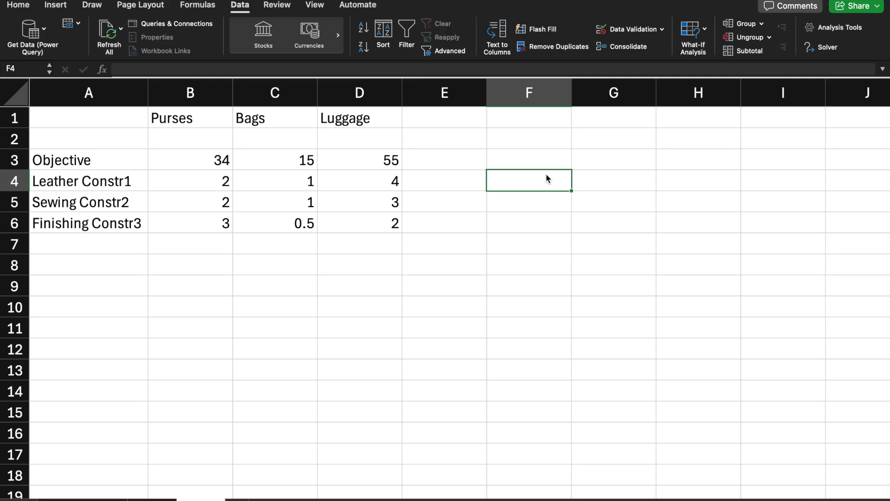
{"action": "type", "text": "<"}
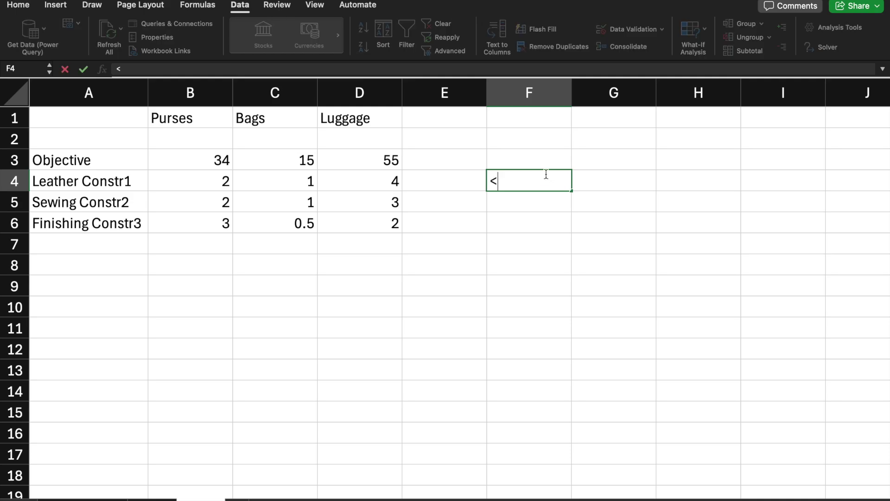
{"action": "type", "text": "="}
{"action": "key", "text": "Return"}
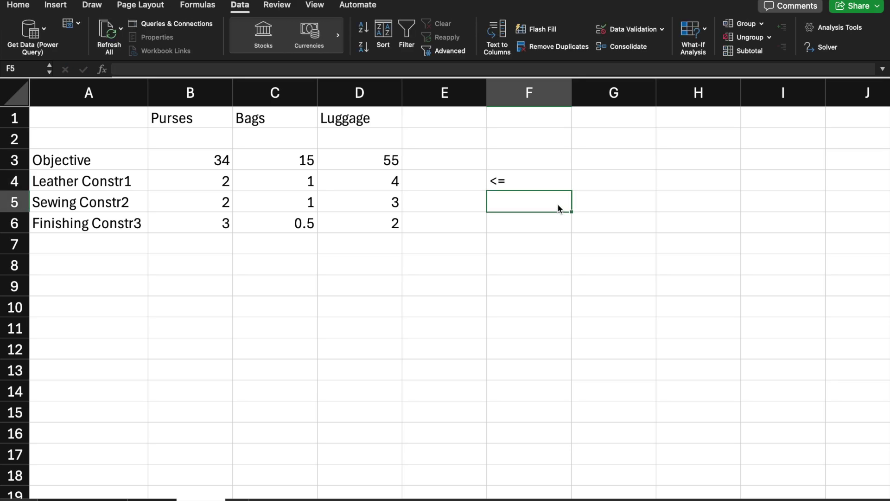
{"action": "type", "text": "<"}
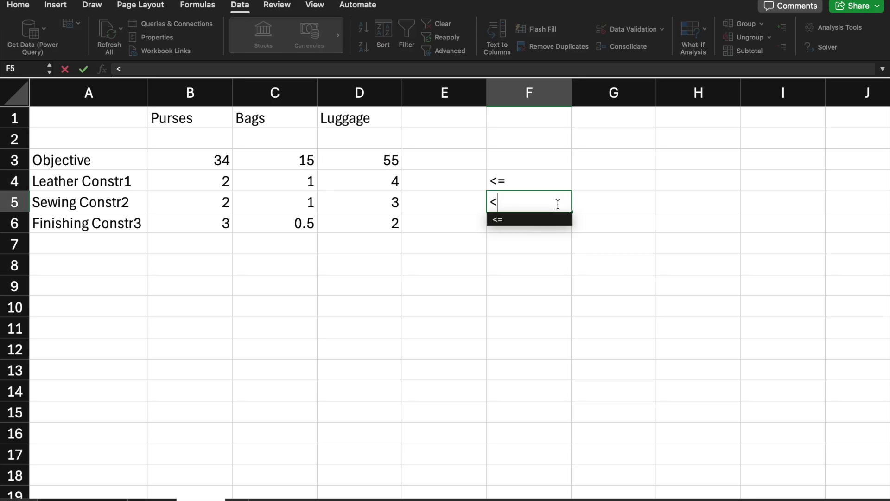
{"action": "type", "text": "="}
{"action": "key", "text": "Tab"}
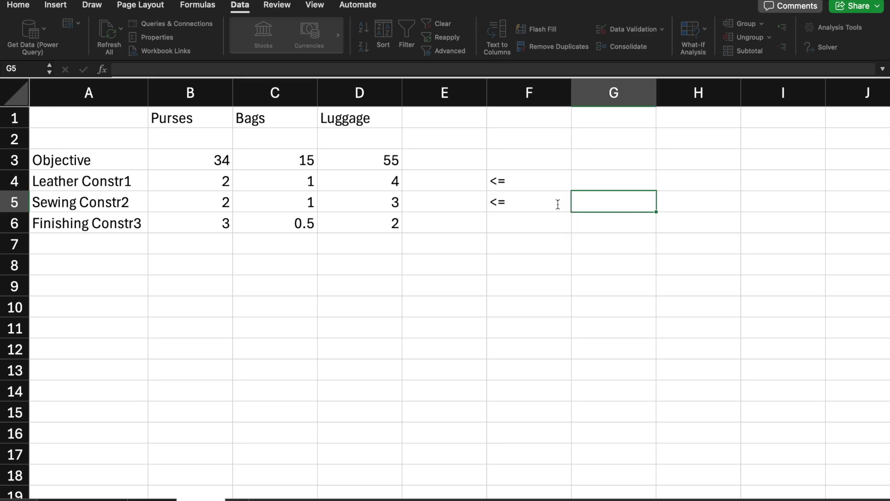
{"action": "left_click", "coordinate": [553, 224]}
{"action": "double_click", "coordinate": [552, 225]}
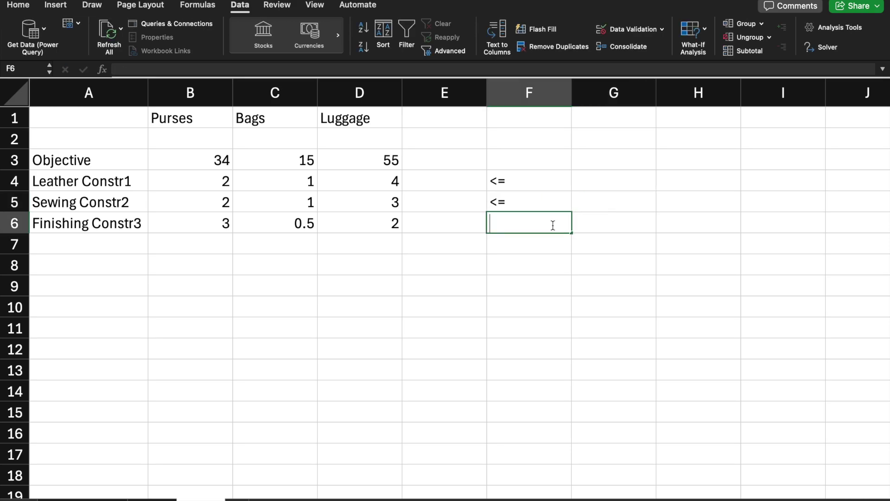
{"action": "type", "text": "<="}
Step: Enter the daily resource availabilities as constraint limits: 62 in G4, 80 in G5 and 75 in G6
{"action": "left_click", "coordinate": [617, 177]}
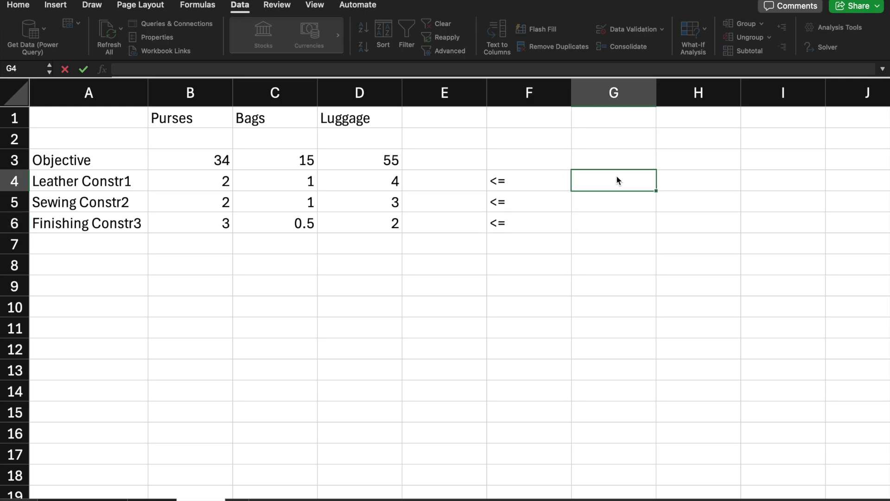
{"action": "type", "text": "62"}
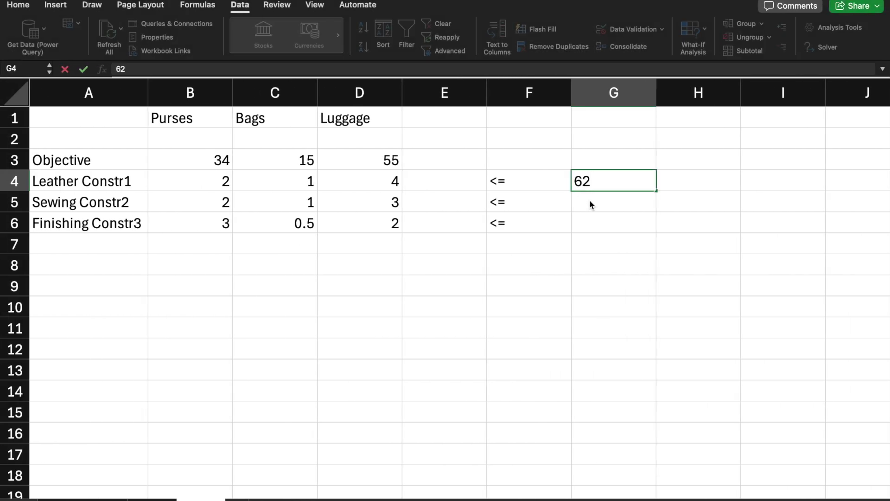
{"action": "left_click", "coordinate": [590, 200]}
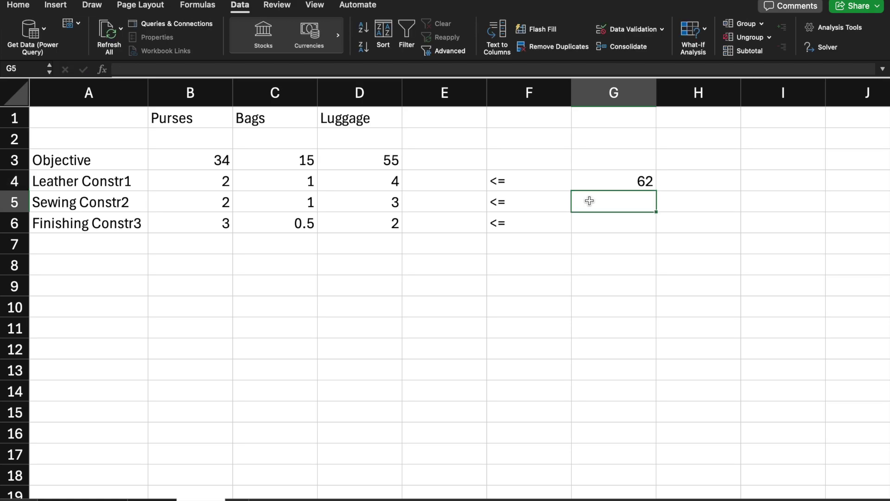
{"action": "type", "text": "80"}
{"action": "key", "text": "Tab"}
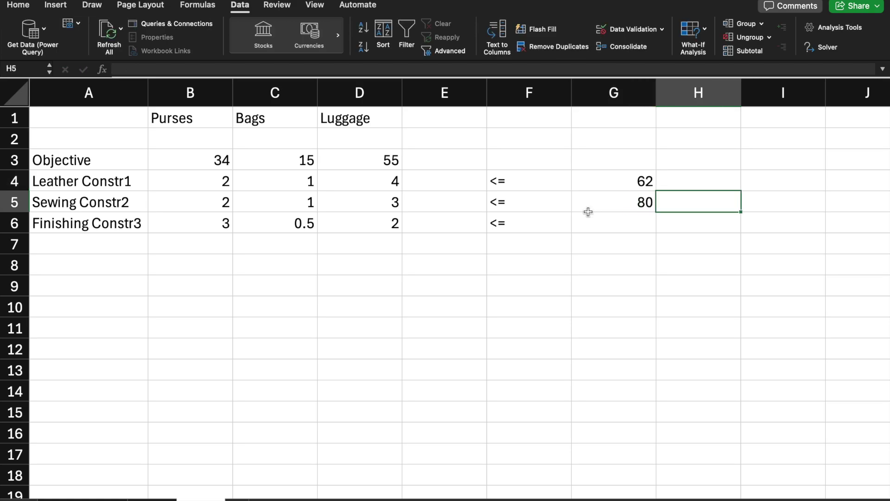
{"action": "left_click", "coordinate": [589, 219]}
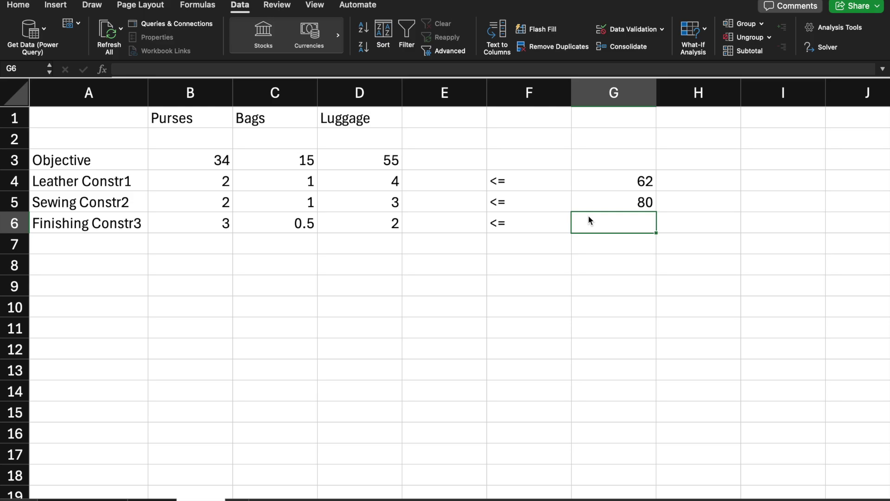
{"action": "type", "text": "75"}
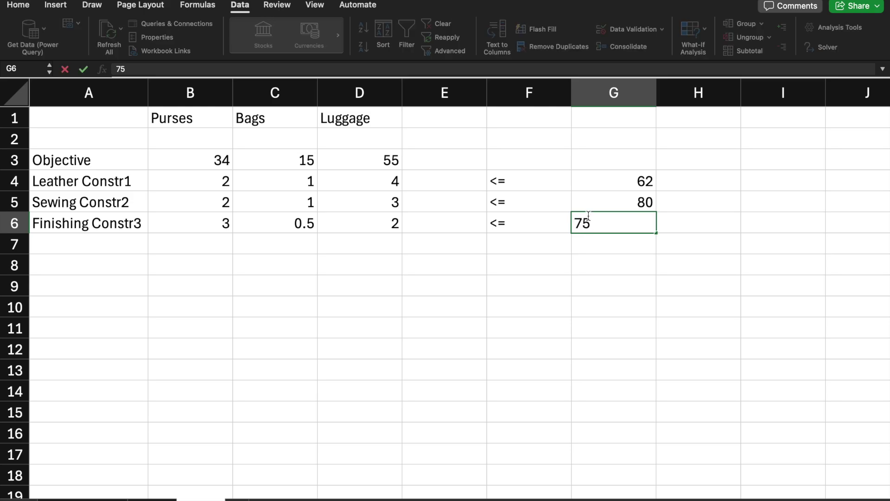
{"action": "key", "text": "Return"}
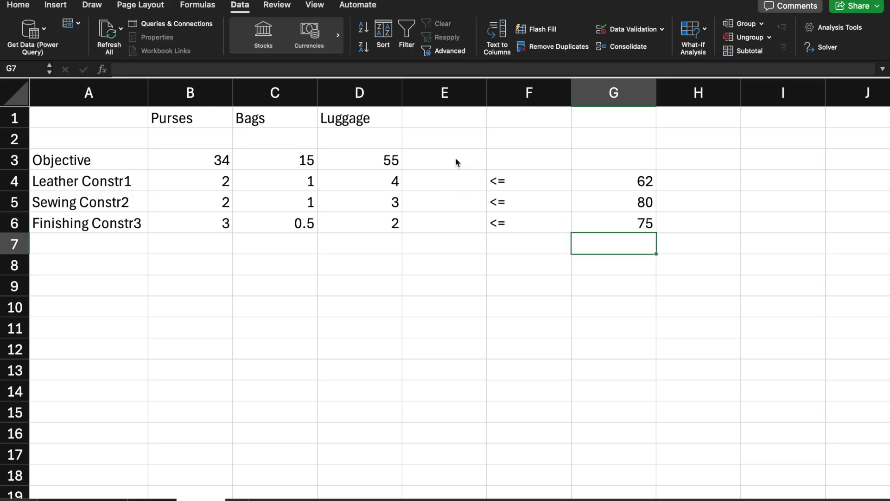
Step: Enter =SUMPRODUCT(B3:D3,$B$2:$D$2) in E3 and fill the formula down to E6
{"action": "left_click", "coordinate": [456, 162]}
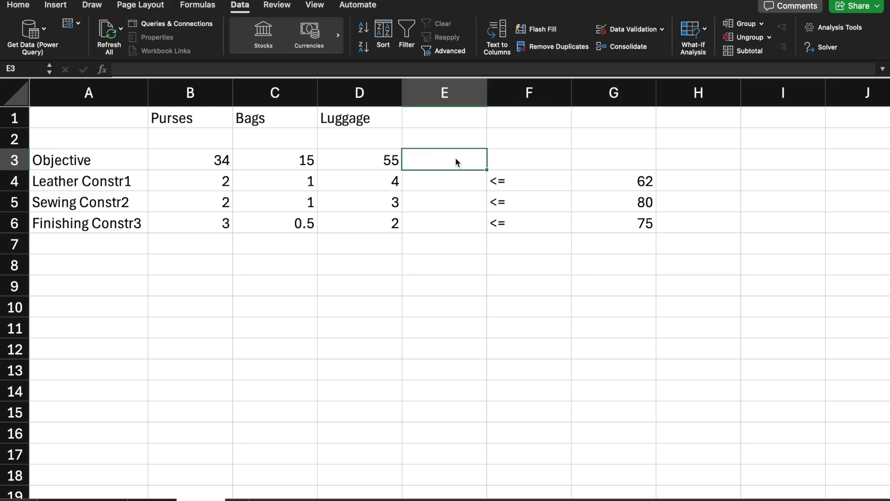
{"action": "type", "text": "="}
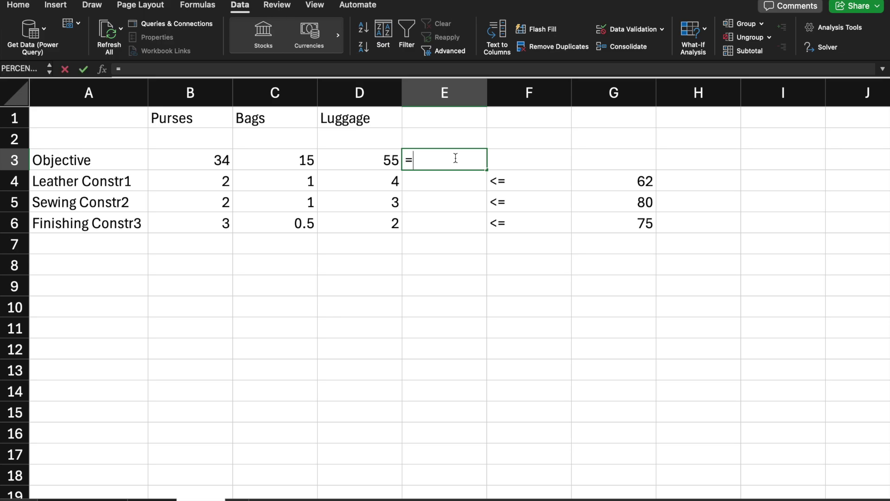
{"action": "type", "text": "sumpr"}
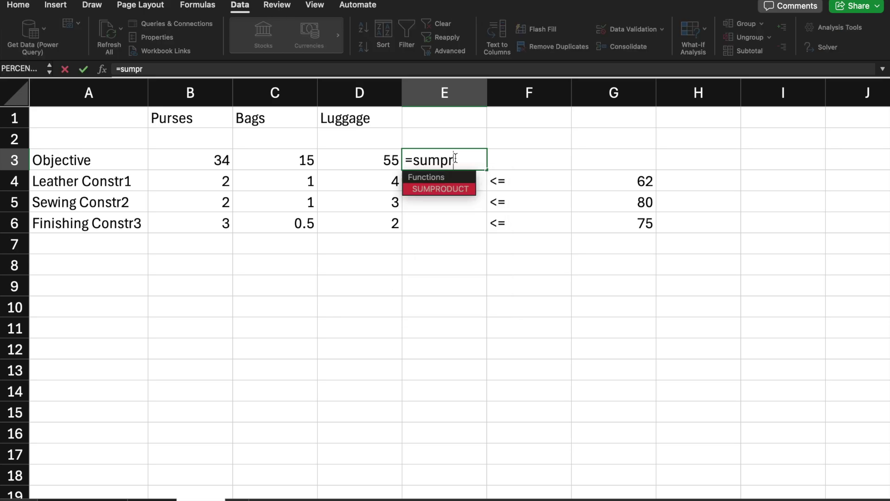
{"action": "key", "text": "Tab"}
{"action": "left_click_drag", "start_coordinate": [192, 155], "coordinate": [357, 160]}
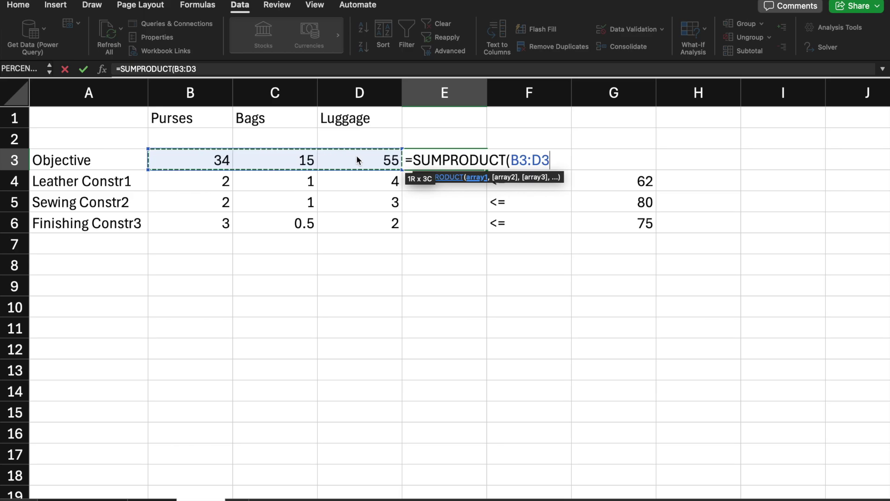
{"action": "type", "text": ","}
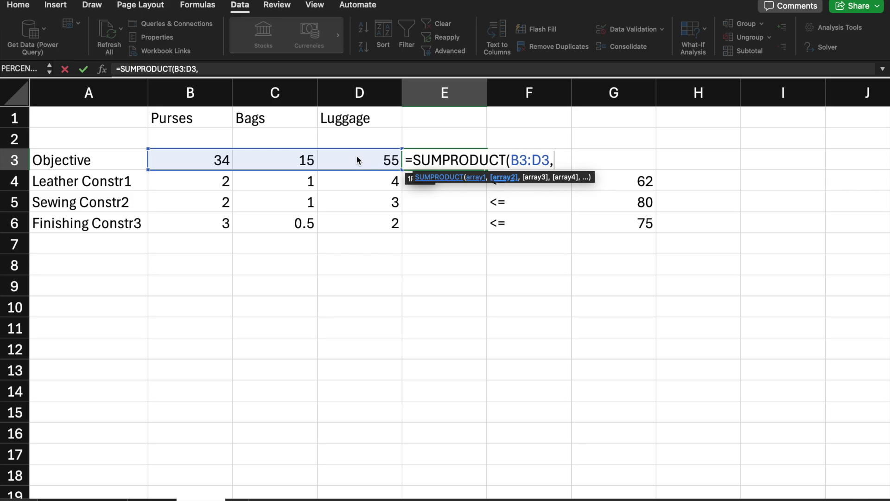
{"action": "left_click_drag", "start_coordinate": [201, 142], "coordinate": [333, 133]}
{"action": "key", "text": "F4"}
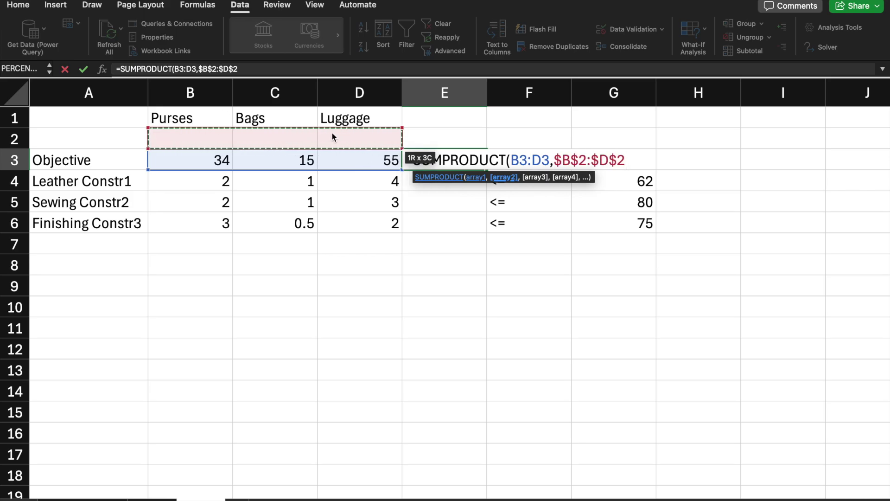
{"action": "type", "text": ")"}
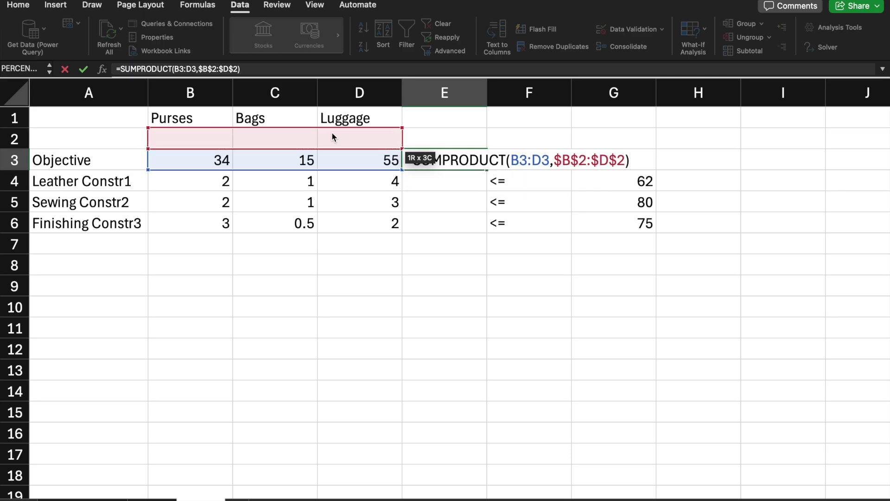
{"action": "key", "text": "Return"}
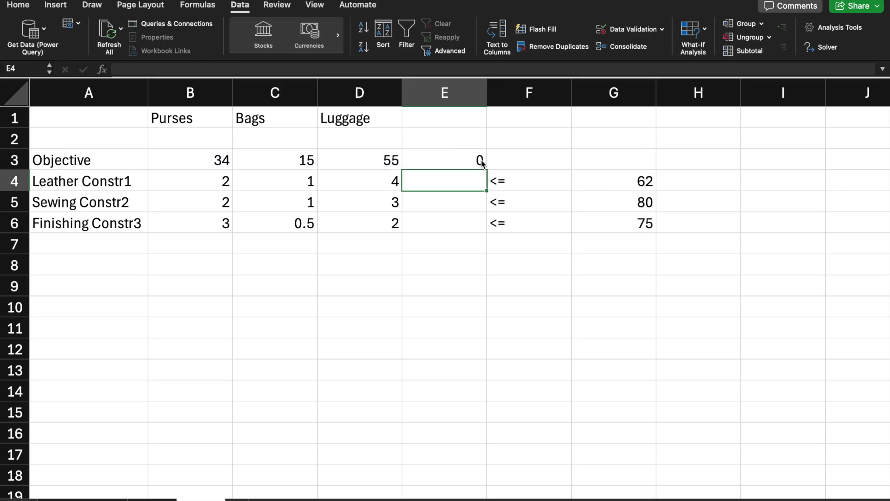
{"action": "left_click", "coordinate": [484, 168]}
{"action": "left_click_drag", "start_coordinate": [486, 169], "coordinate": [487, 232]}
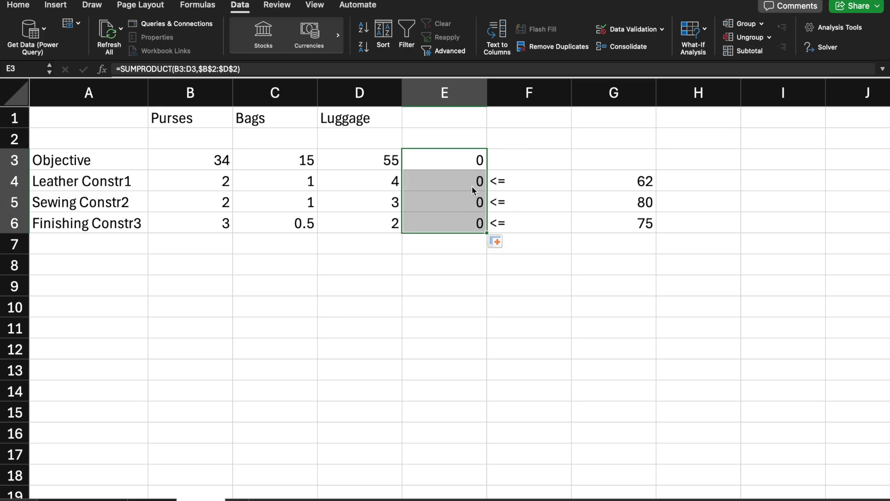
Step: Open Solver with E3 as the objective to maximize and set the changing variable cells to $B$2:$D$2
{"action": "left_click", "coordinate": [482, 160]}
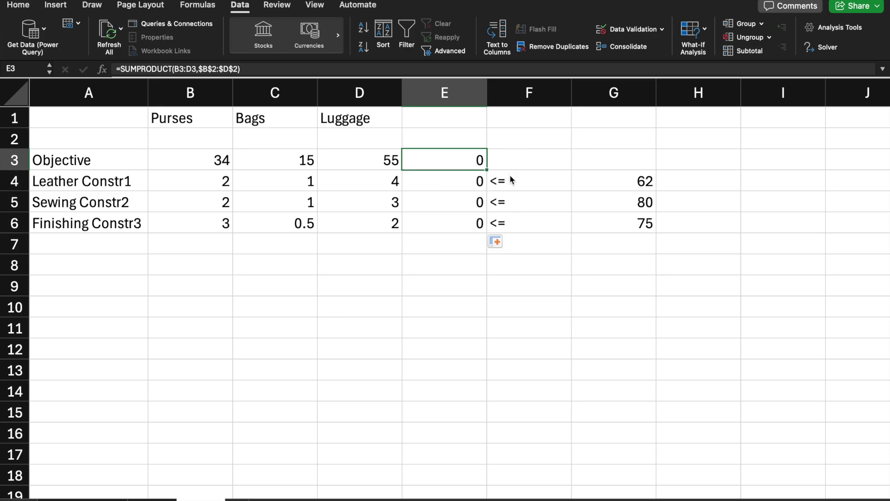
{"action": "left_click", "coordinate": [812, 48]}
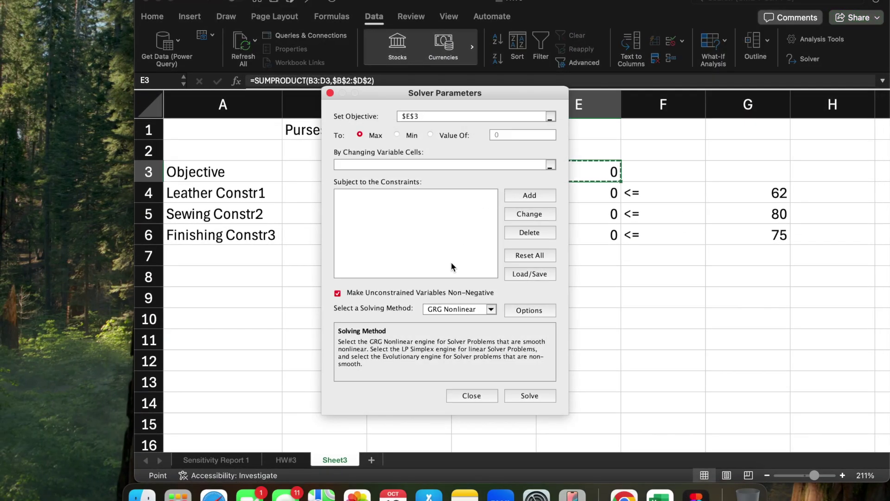
{"action": "left_click_drag", "start_coordinate": [544, 94], "coordinate": [817, 77]}
{"action": "left_click", "coordinate": [671, 147]}
{"action": "left_click_drag", "start_coordinate": [483, 153], "coordinate": [344, 145]}
Step: Add the Solver constraint $E$4:$E$6 <= $G$4:$G$6
{"action": "left_click", "coordinate": [803, 179]}
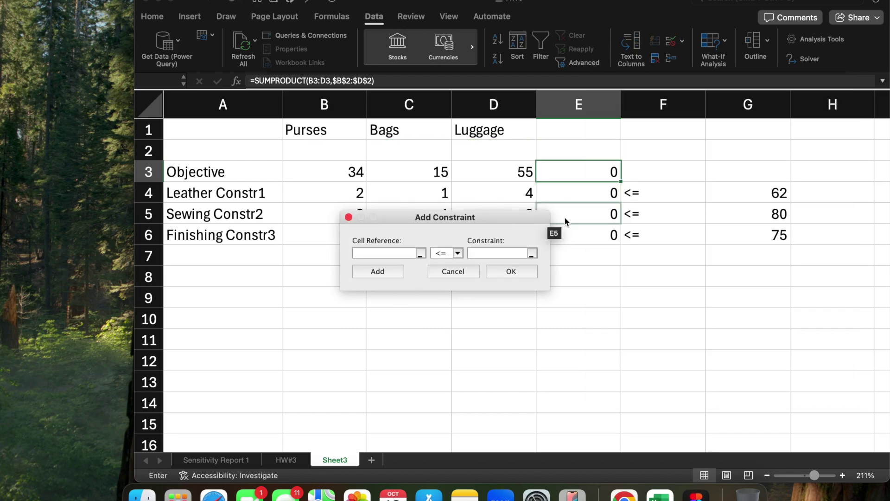
{"action": "left_click_drag", "start_coordinate": [610, 192], "coordinate": [609, 234]}
{"action": "left_click", "coordinate": [498, 254]}
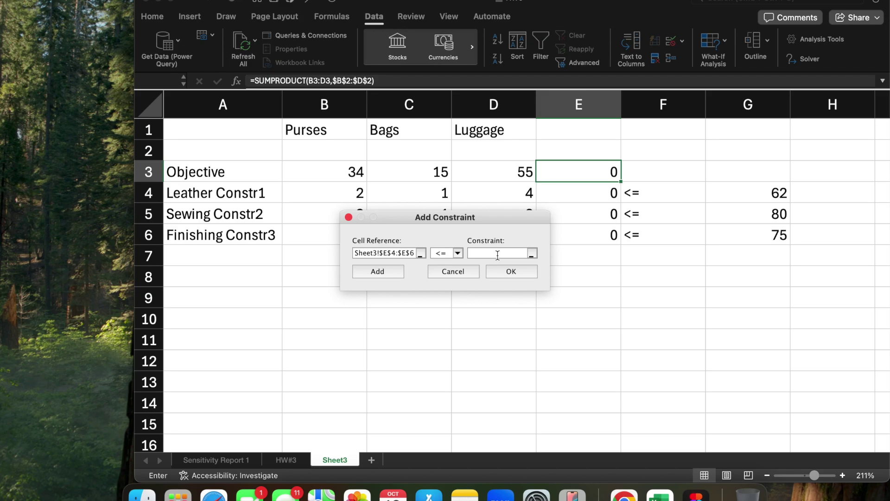
{"action": "left_click_drag", "start_coordinate": [734, 196], "coordinate": [735, 232]}
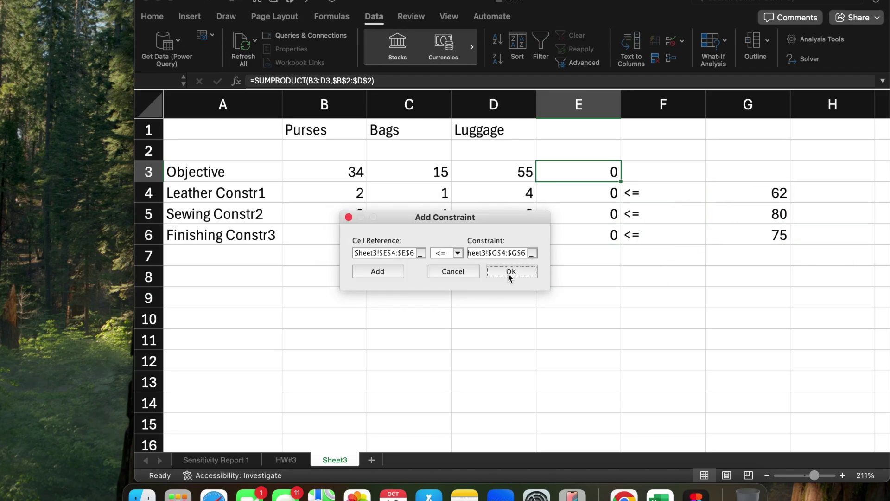
{"action": "left_click", "coordinate": [510, 272]}
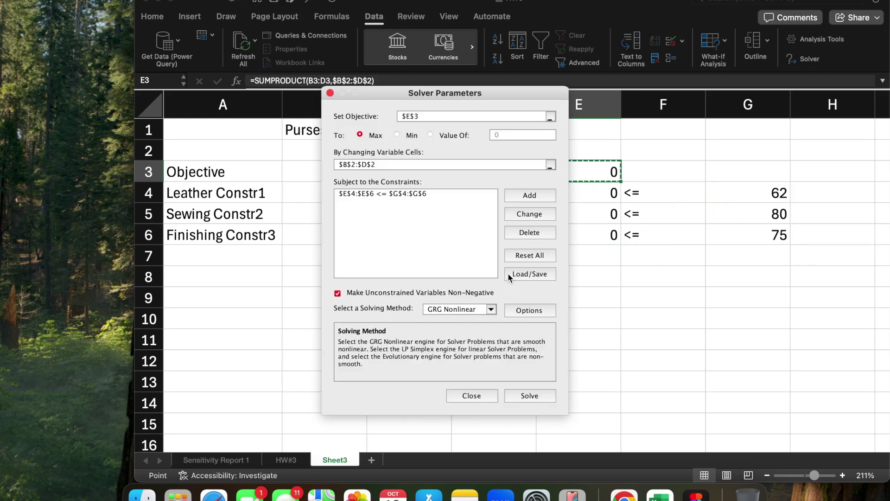
Step: Solve the model with the Simplex LP method, keeping the solution and generating a Sensitivity report
{"action": "left_click", "coordinate": [491, 309]}
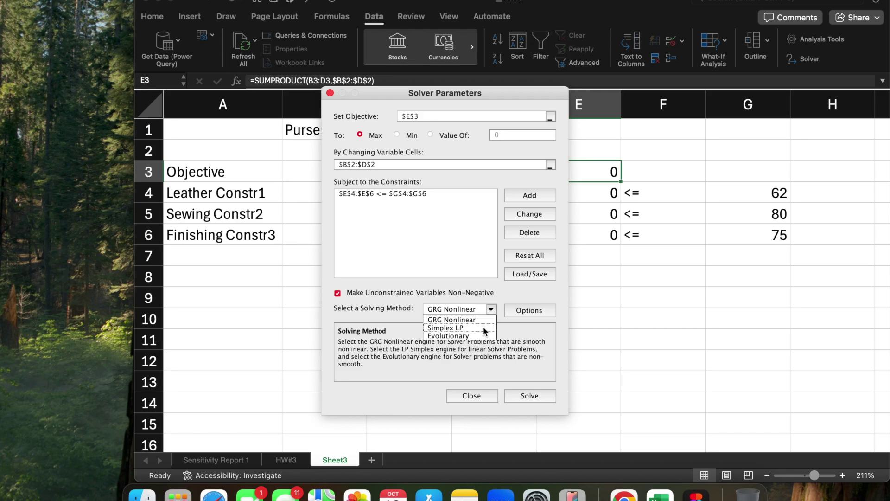
{"action": "left_click", "coordinate": [485, 328]}
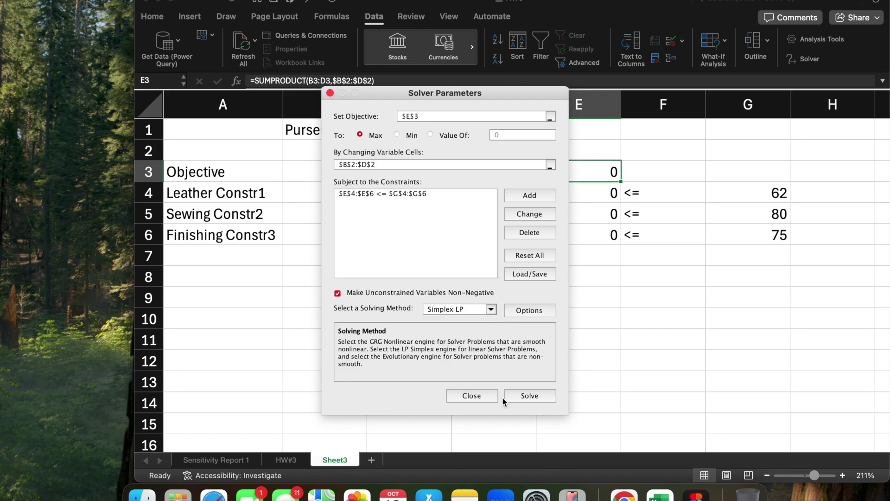
{"action": "left_click", "coordinate": [519, 394]}
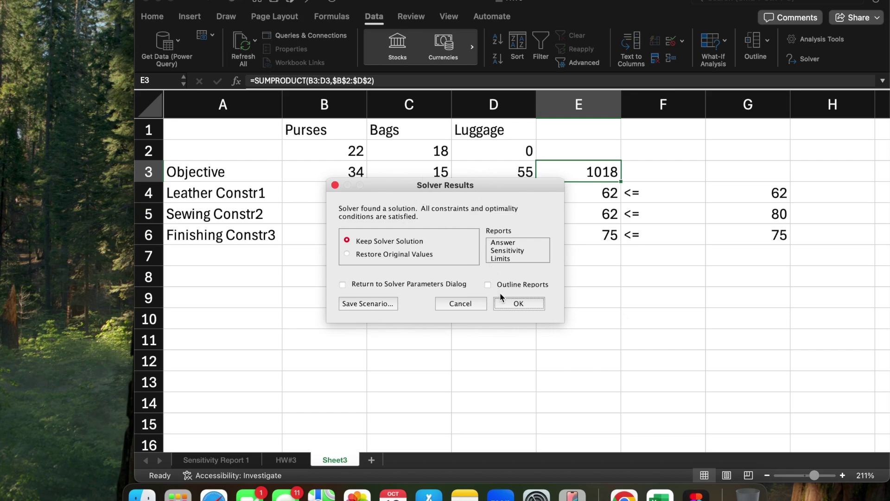
{"action": "left_click", "coordinate": [521, 250]}
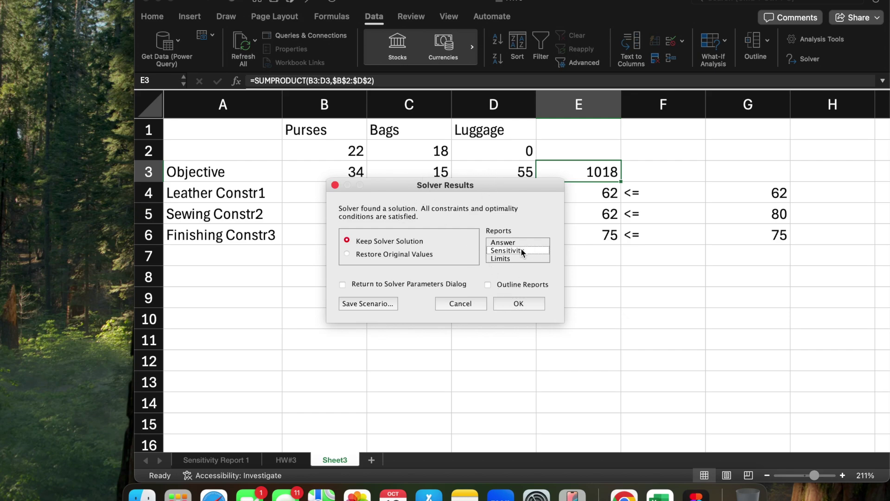
{"action": "left_click", "coordinate": [532, 302]}
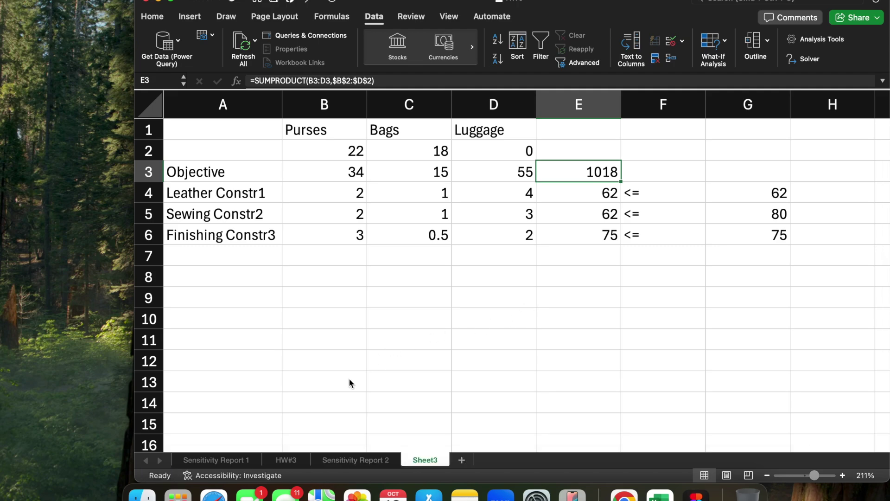
Step: Open the Sensitivity Report 2 sheet created for Sheet3 and examine its variable cells and constraints tables
{"action": "left_click", "coordinate": [216, 460]}
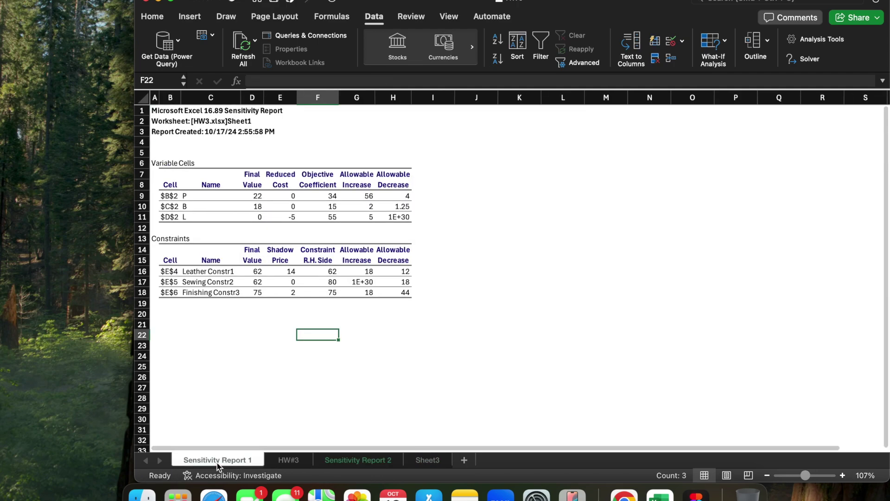
{"action": "left_click", "coordinate": [356, 461]}
{"action": "scroll", "coordinate": [253, 278], "scroll_direction": "up", "scroll_amount": 5}
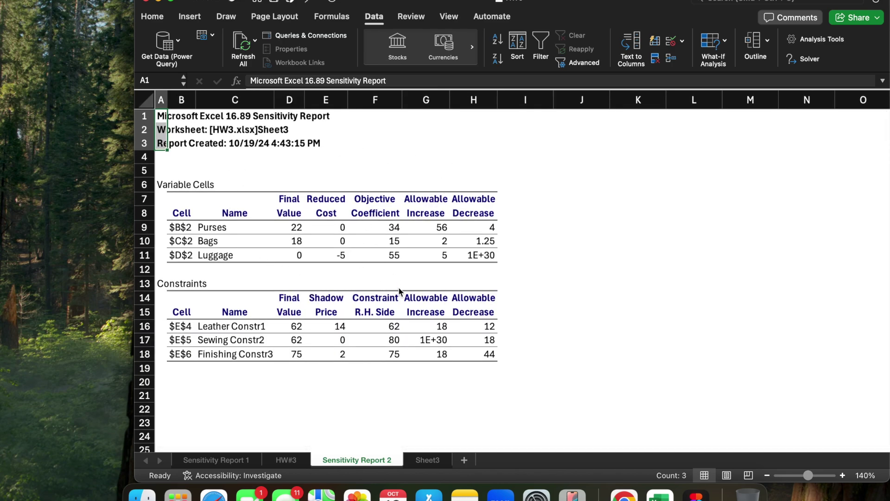
{"action": "key", "text": "super+shift+5"}
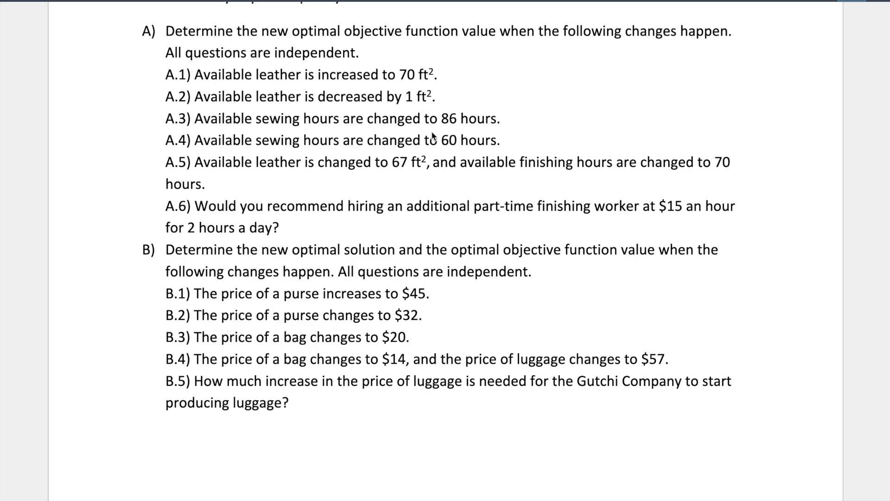
Step: Compare the leather constraint's shadow price and allowable increase with question A.1 and the worksheet solved for 70 ft² of leather
{"action": "key", "text": "ctrl+Left"}
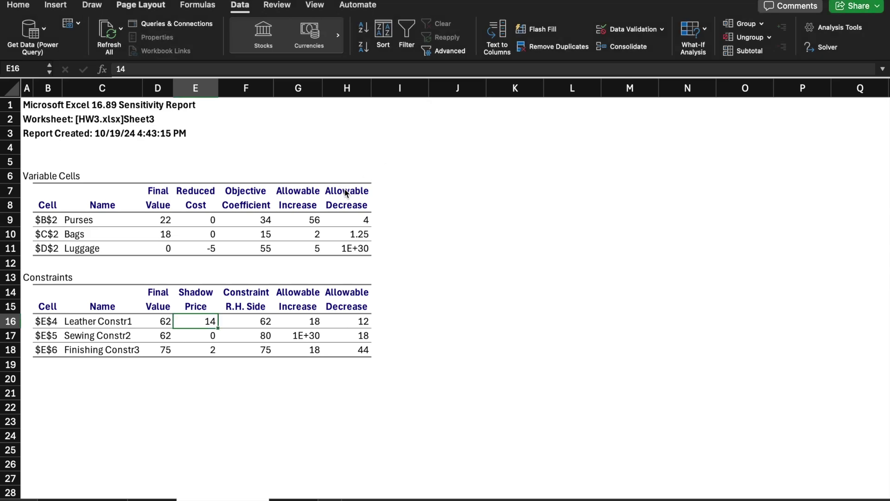
{"action": "key", "text": "ctrl+Right"}
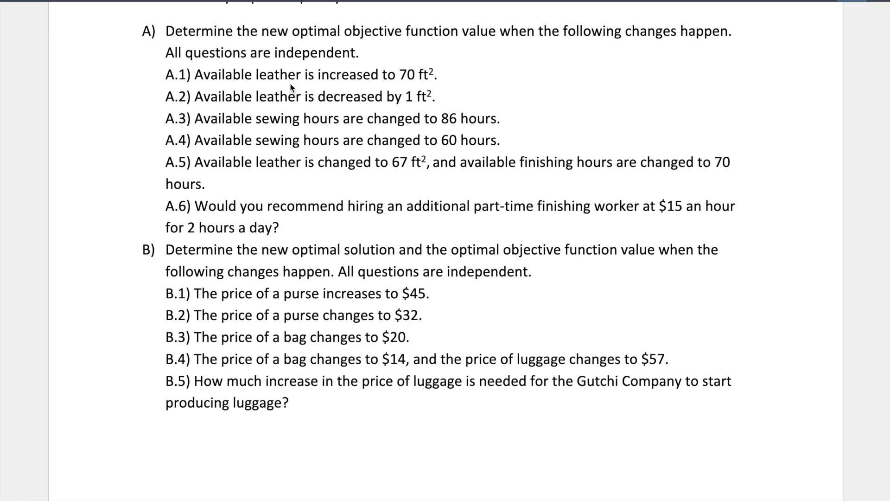
{"action": "key", "text": "ctrl+Left"}
{"action": "left_click", "coordinate": [304, 485]}
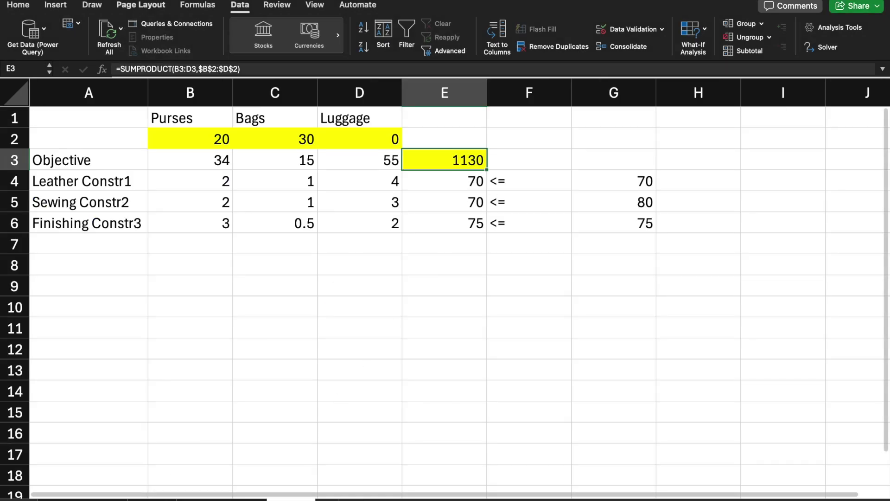
{"action": "left_click", "coordinate": [152, 499]}
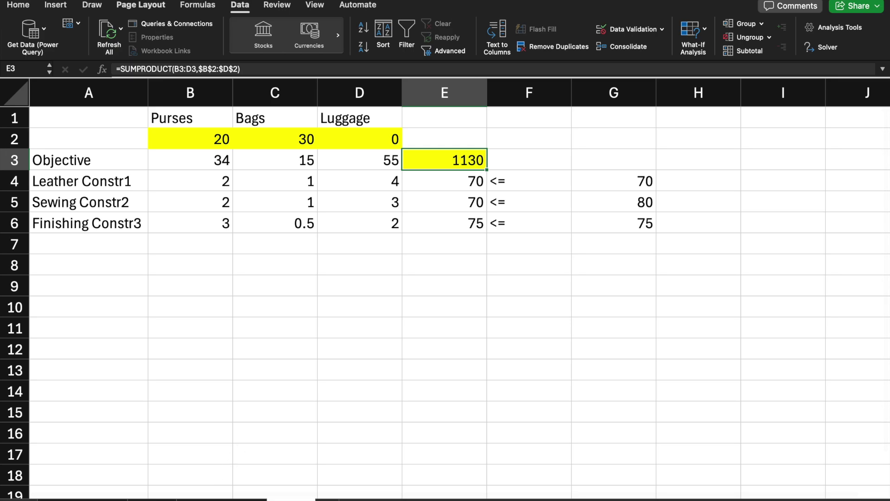
{"action": "left_click", "coordinate": [223, 499]}
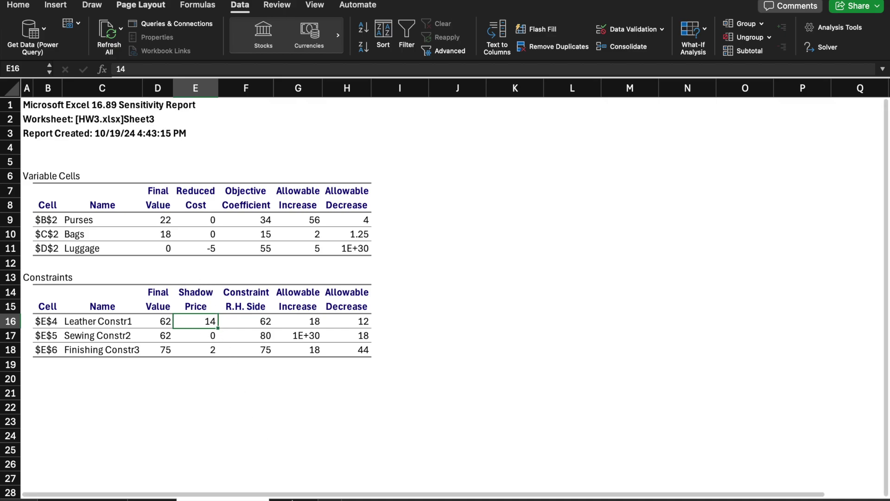
{"action": "left_click", "coordinate": [291, 499]}
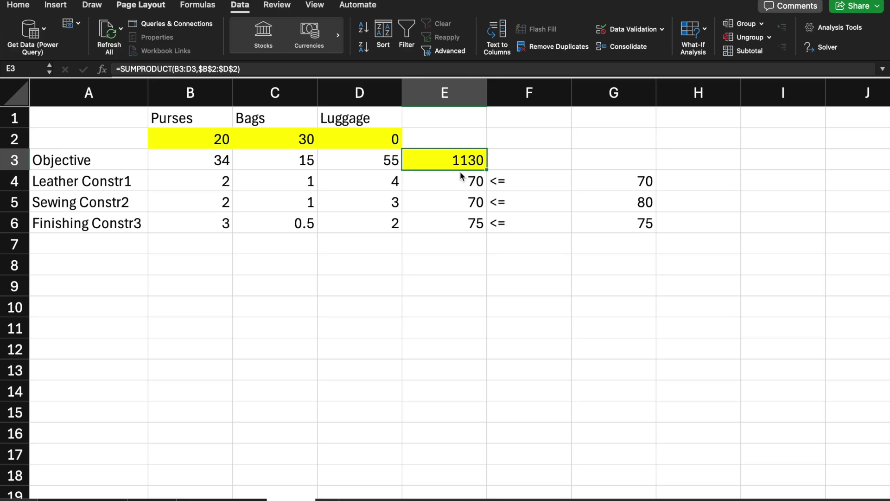
{"action": "left_click", "coordinate": [221, 499]}
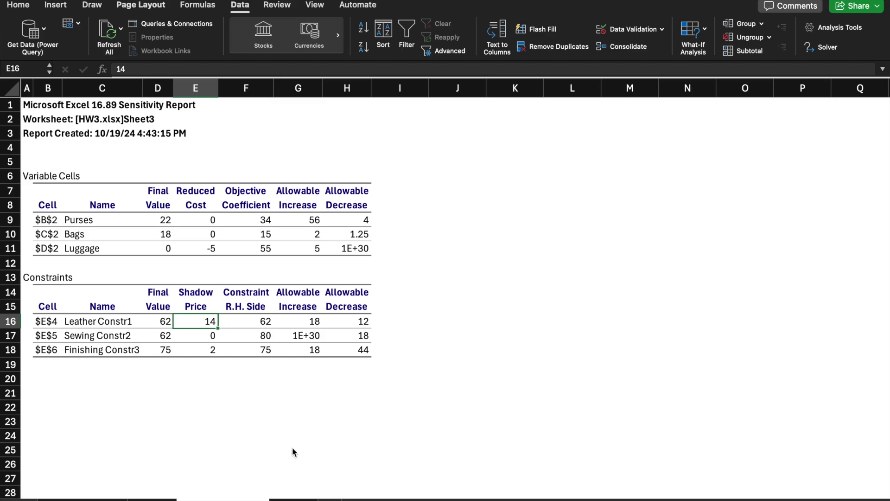
{"action": "left_click", "coordinate": [292, 499]}
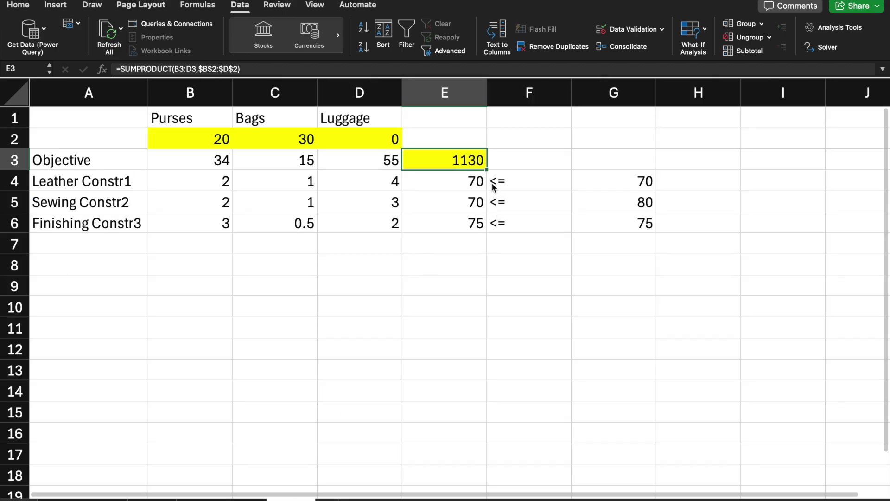
Step: Calculate the increase in available leather in E9 with the formula =70-62
{"action": "left_click", "coordinate": [419, 279]}
{"action": "type", "text": "=62-"}
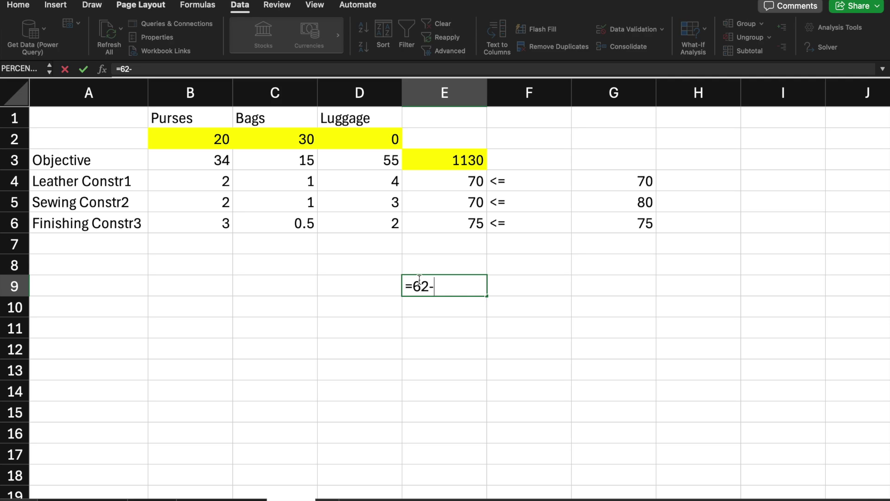
{"action": "key", "text": "BackSpace"}
{"action": "key", "text": "BackSpace"}
{"action": "key", "text": "BackSpace"}
{"action": "type", "text": "70-62"}
{"action": "key", "text": "Return"}
Step: Multiply the leather increase by its shadow price in E10 with the formula =E9*14
{"action": "type", "text": "="}
{"action": "left_click", "coordinate": [460, 277]}
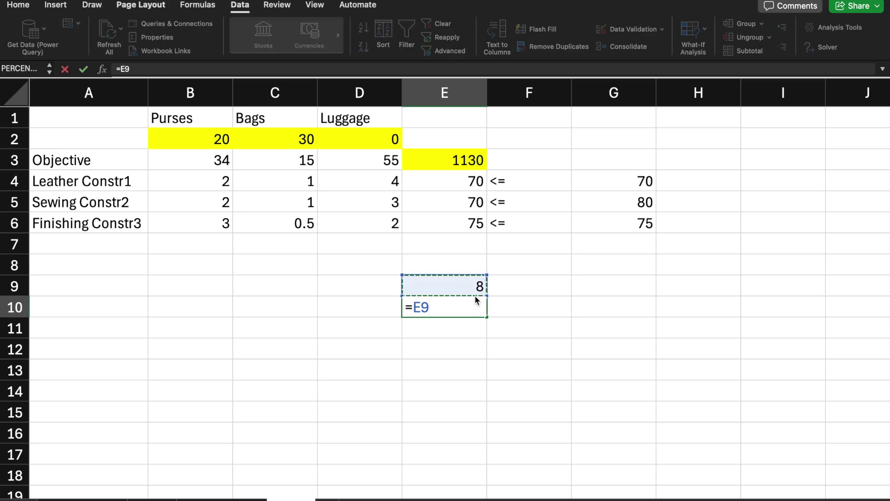
{"action": "type", "text": "*14"}
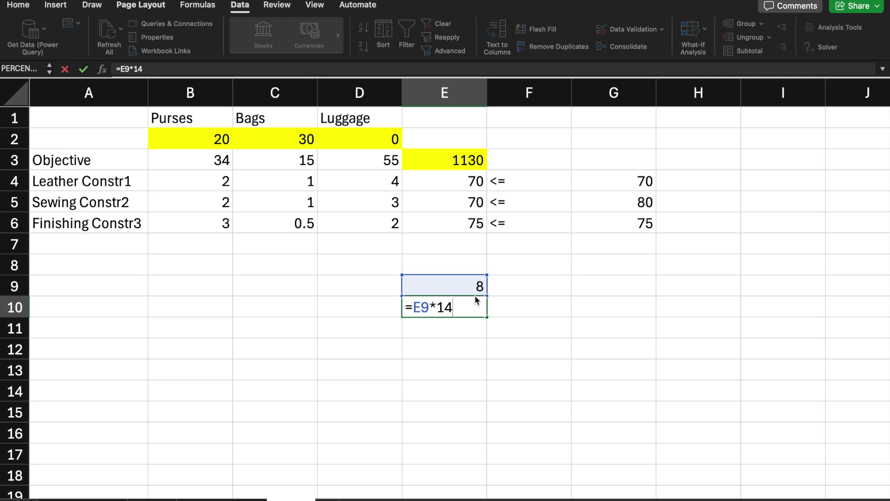
{"action": "key", "text": "Return"}
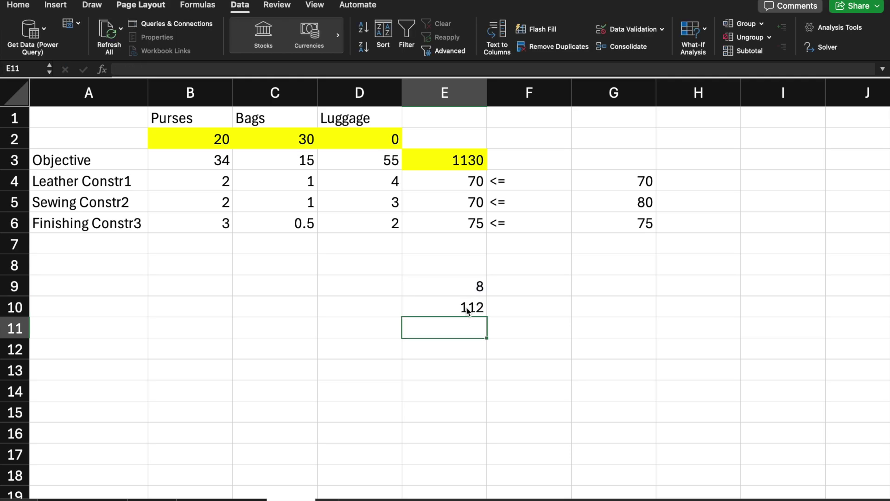
Step: Add the leather profit gain in E10 to the original HW#3 objective value in E11 with the formula =Sheet3!E10+'HW#3'!E3
{"action": "type", "text": "="}
{"action": "left_click", "coordinate": [464, 308]}
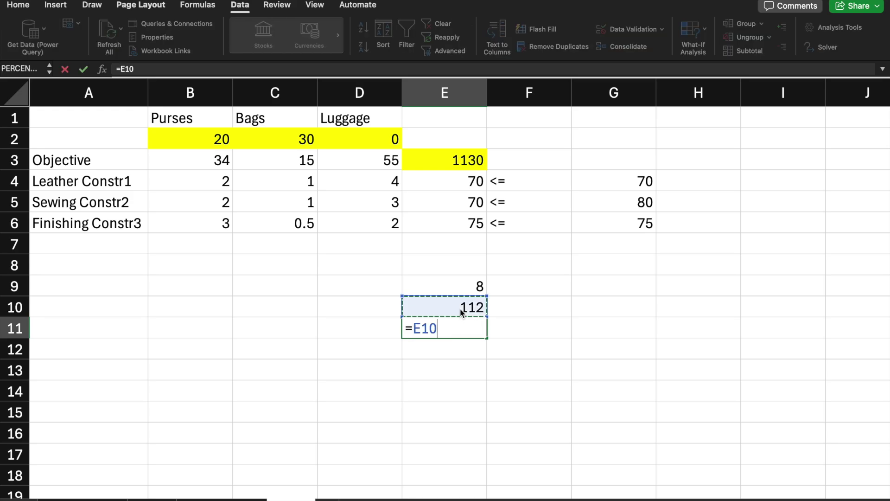
{"action": "left_click", "coordinate": [152, 500]}
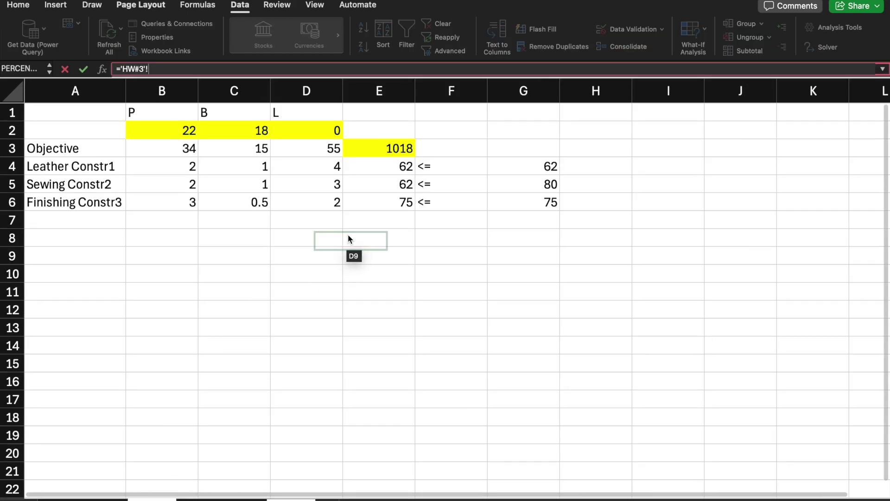
{"action": "key", "text": "ctrl+Page_Down"}
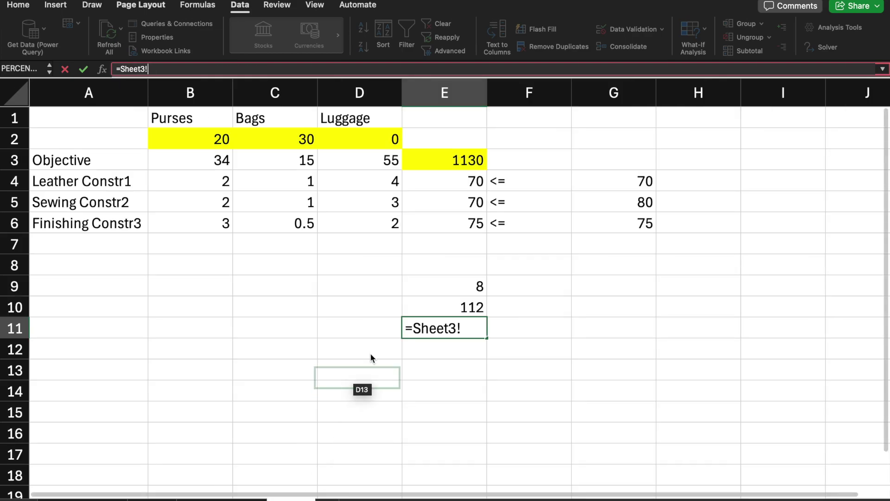
{"action": "key", "text": "BackSpace"}
{"action": "key", "text": "BackSpace"}
{"action": "key", "text": "BackSpace"}
{"action": "key", "text": "BackSpace"}
{"action": "key", "text": "BackSpace"}
{"action": "key", "text": "BackSpace"}
{"action": "key", "text": "BackSpace"}
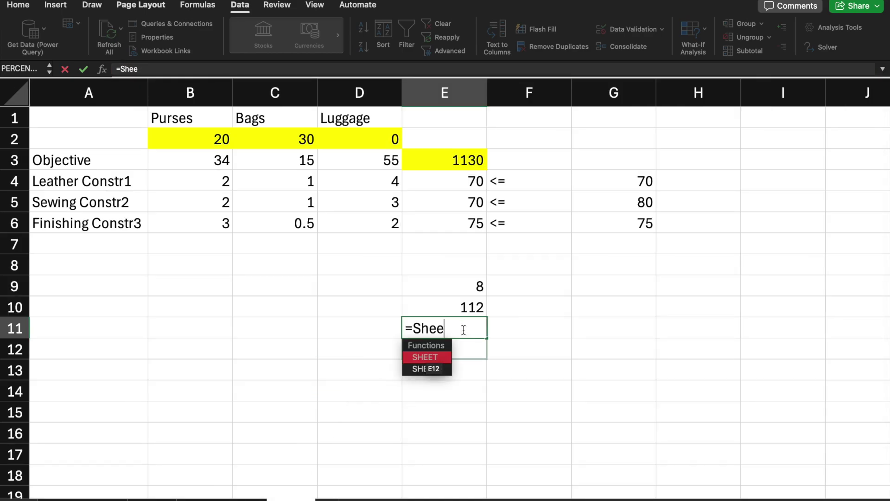
{"action": "left_click", "coordinate": [467, 308]}
{"action": "type", "text": "+"}
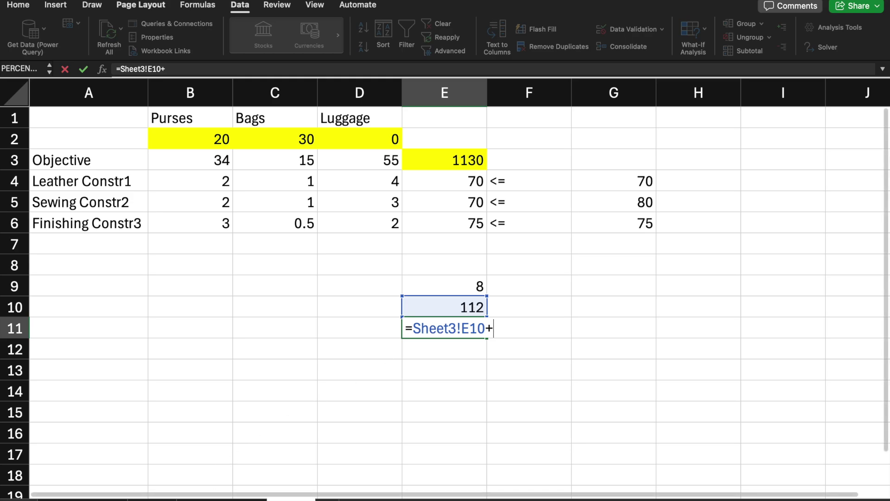
{"action": "key", "text": "ctrl+Page_Up"}
{"action": "left_click", "coordinate": [391, 149]}
{"action": "type", "text": ")"}
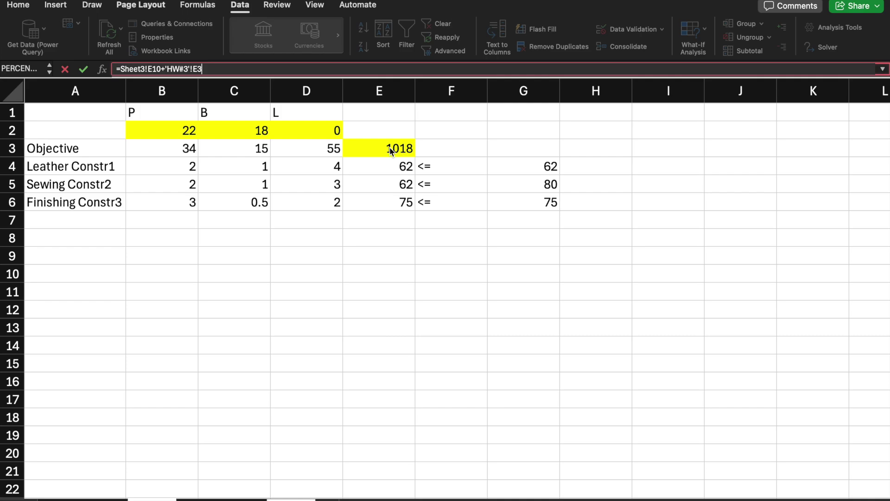
{"action": "key", "text": "Return"}
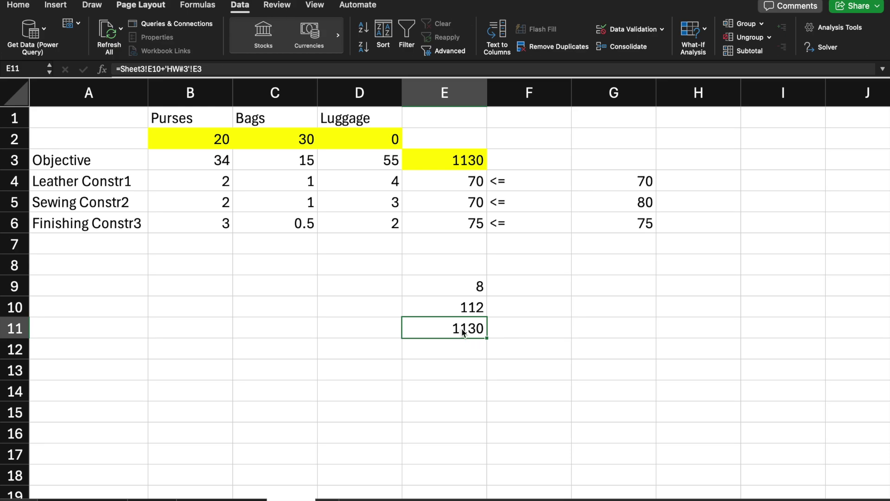
Step: Review the leather constraint's row in Sensitivity Report 2 and the formulas in E10 and E11 of Sheet3
{"action": "left_click", "coordinate": [222, 498]}
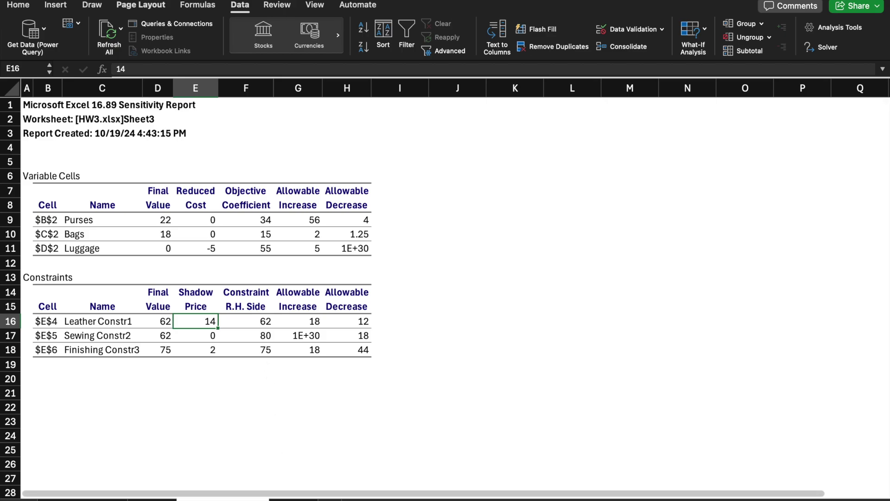
{"action": "key", "text": "ctrl+Page_Down"}
{"action": "double_click", "coordinate": [479, 312]}
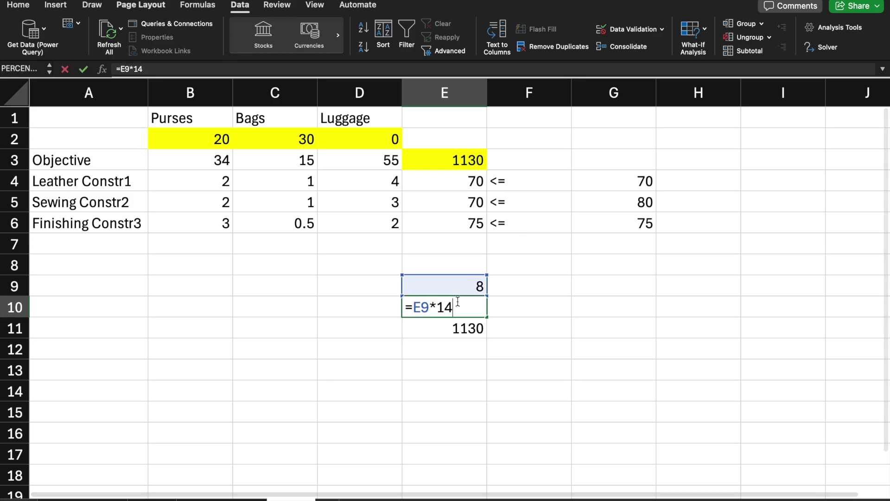
{"action": "left_click", "coordinate": [469, 329]}
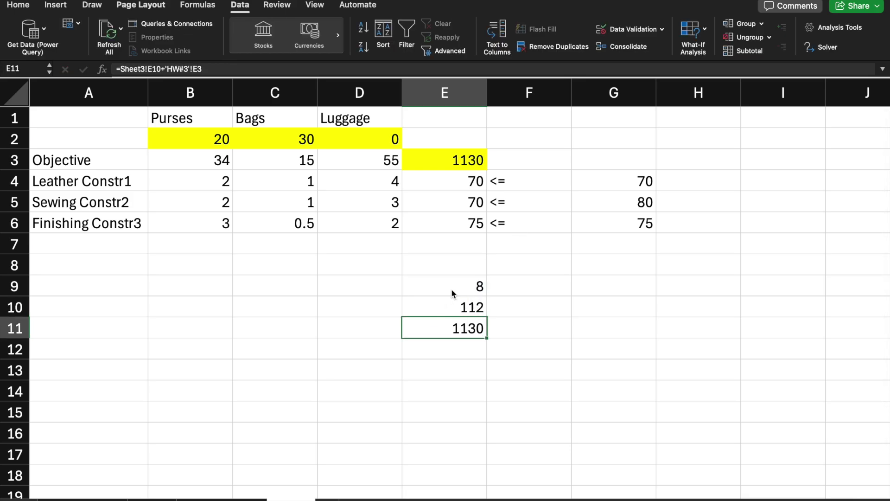
{"action": "double_click", "coordinate": [461, 329]}
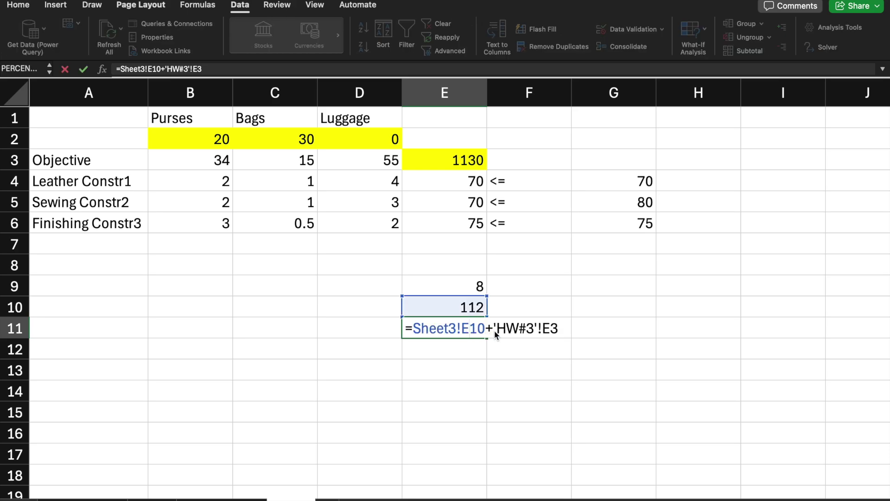
{"action": "left_click", "coordinate": [455, 350]}
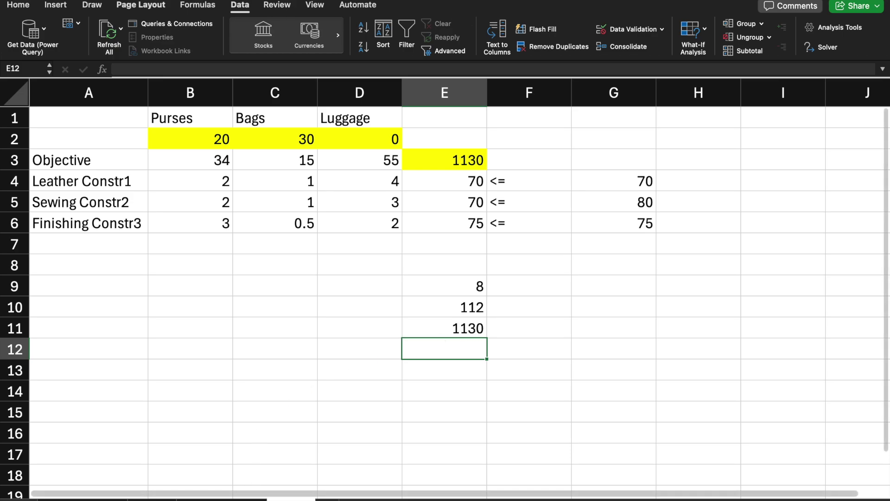
{"action": "left_click", "coordinate": [223, 499]}
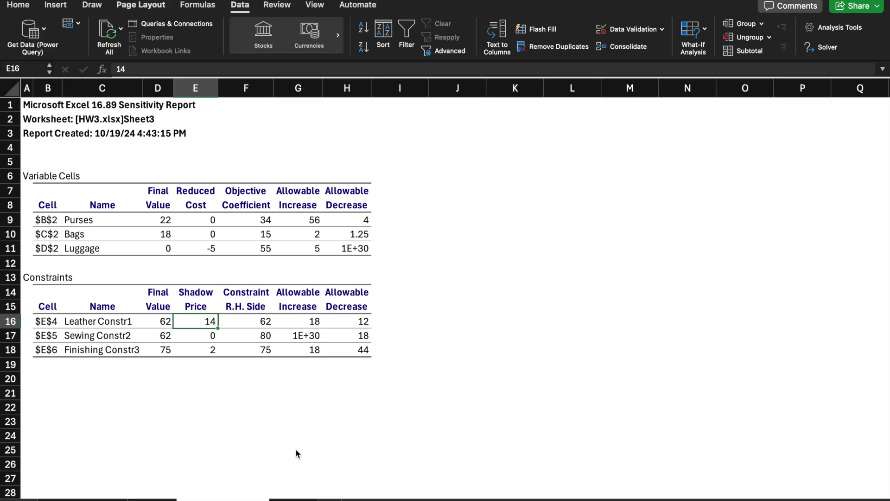
{"action": "left_click", "coordinate": [293, 498]}
Step: Read question A.2 in the assignment document and set the available leather in G4 of Sheet3 to 61
{"action": "key", "text": "ctrl+Right"}
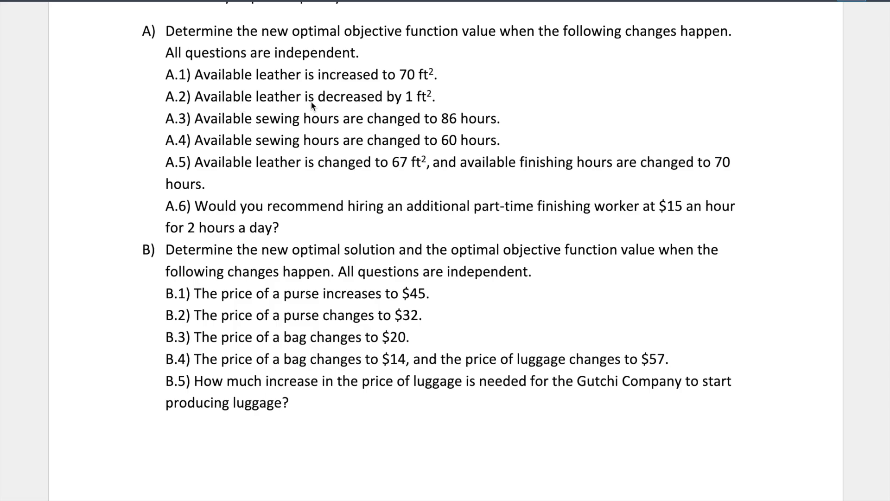
{"action": "key", "text": "ctrl+Left"}
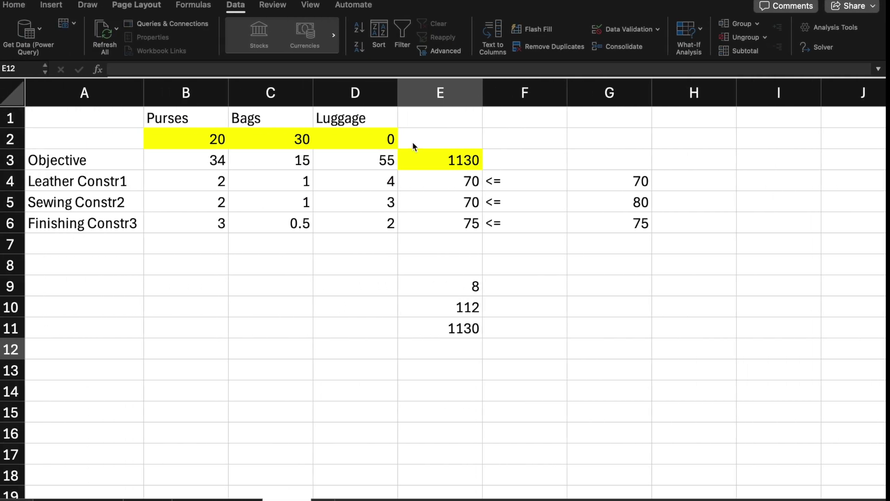
{"action": "left_click", "coordinate": [639, 184]}
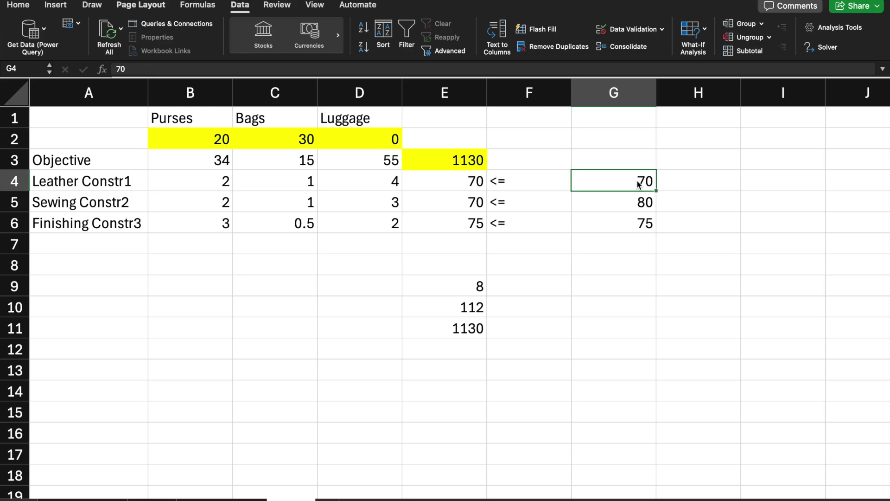
{"action": "type", "text": "62"}
{"action": "key", "text": "BackSpace"}
{"action": "key", "text": "BackSpace"}
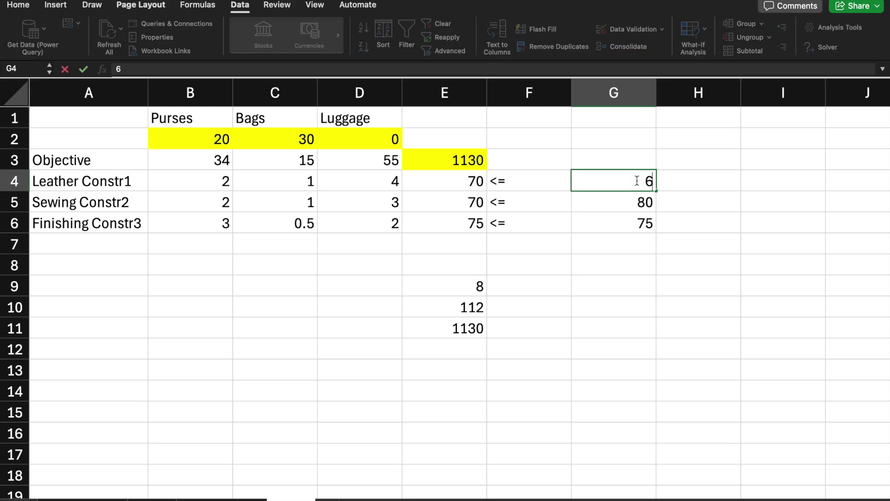
{"action": "type", "text": "61"}
{"action": "key", "text": "Return"}
Step: Solve the model for the reduced leather with Solver, maximizing E3 with Simplex LP, and keep the solution
{"action": "left_click", "coordinate": [450, 164]}
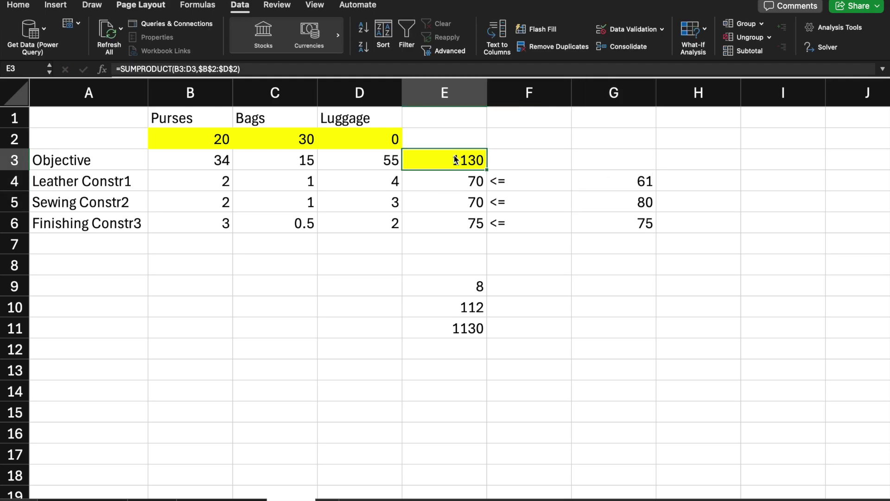
{"action": "left_click", "coordinate": [819, 50]}
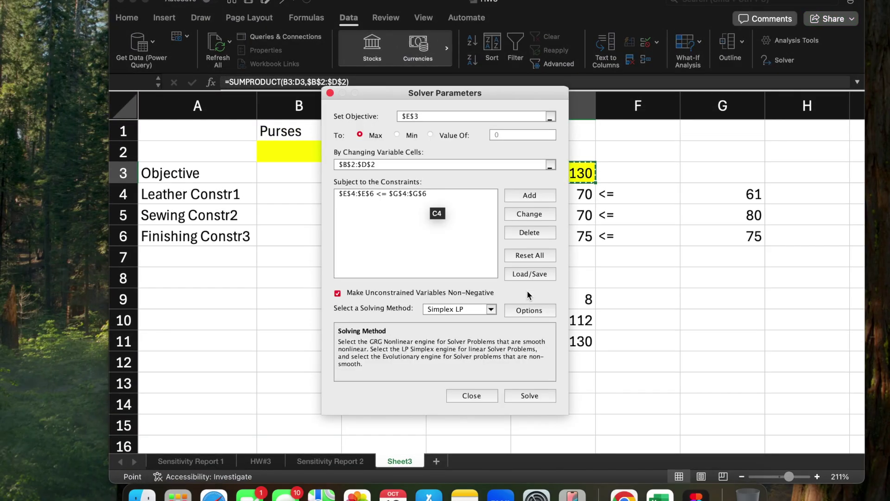
{"action": "left_click", "coordinate": [531, 396]}
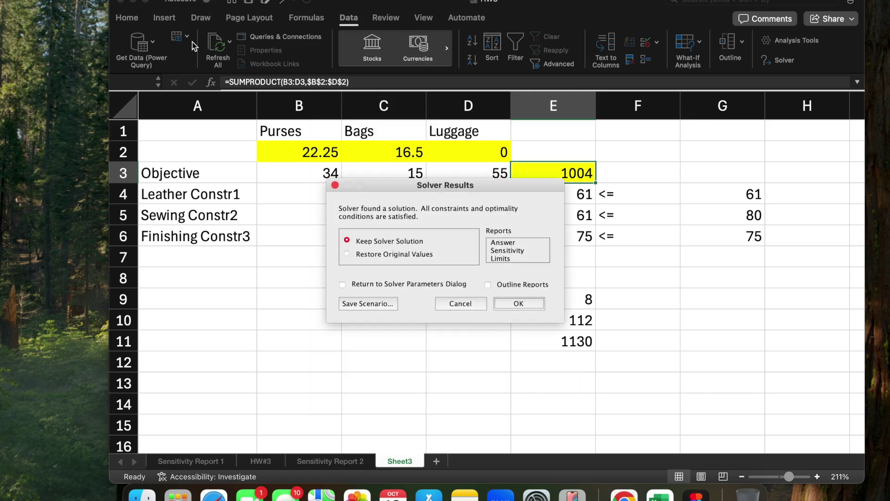
{"action": "left_click", "coordinate": [518, 303]}
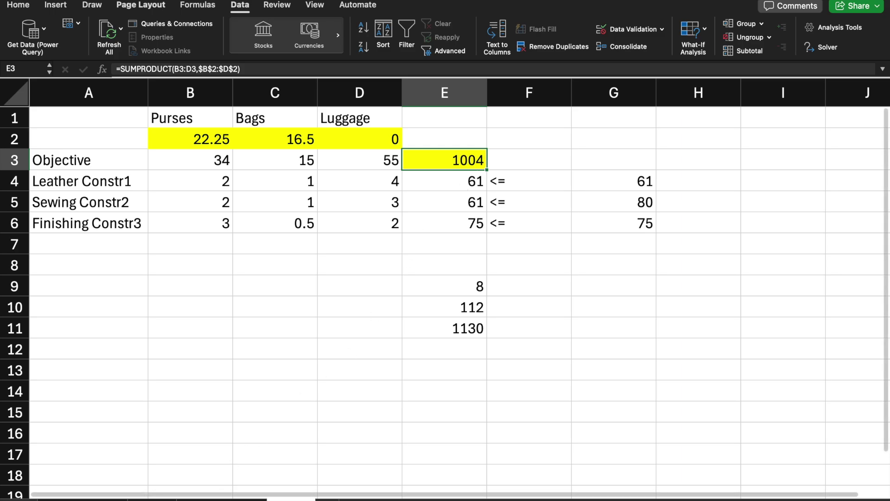
Step: Check the leather constraint's shadow price in Sensitivity Report 2 and read question A.3 in the assignment document
{"action": "left_click", "coordinate": [223, 499]}
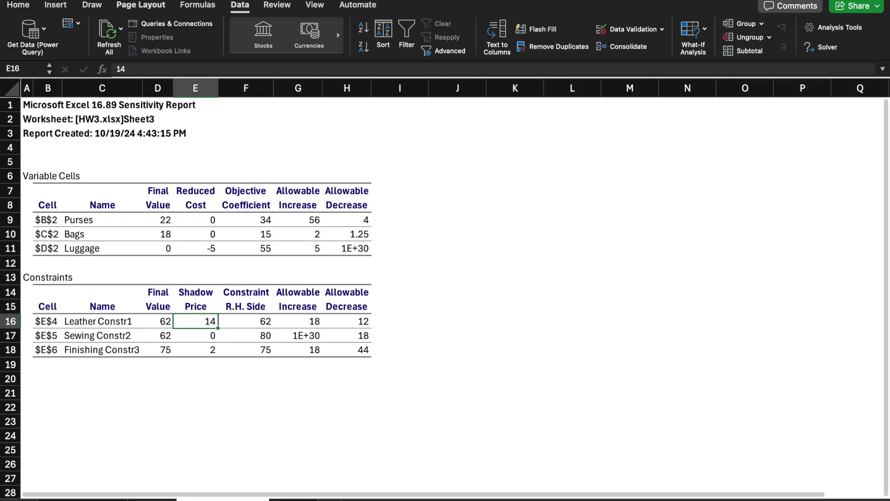
{"action": "left_click", "coordinate": [291, 499]}
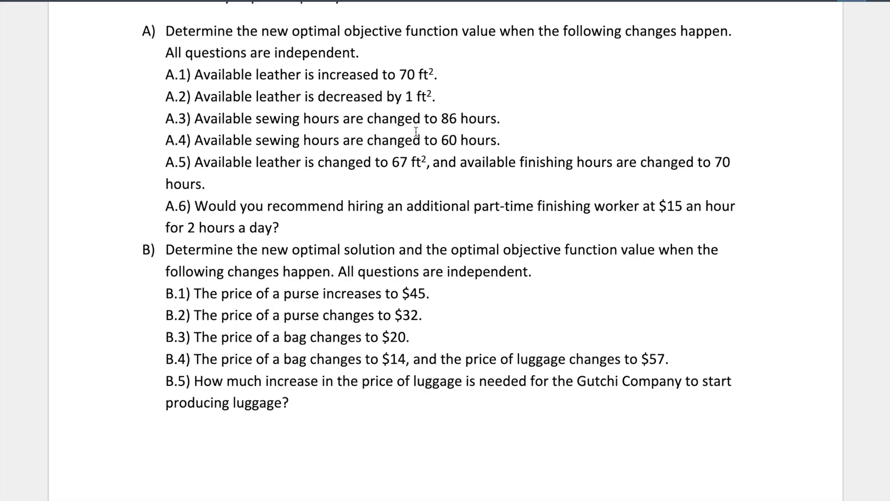
{"action": "key", "text": "super+Tab"}
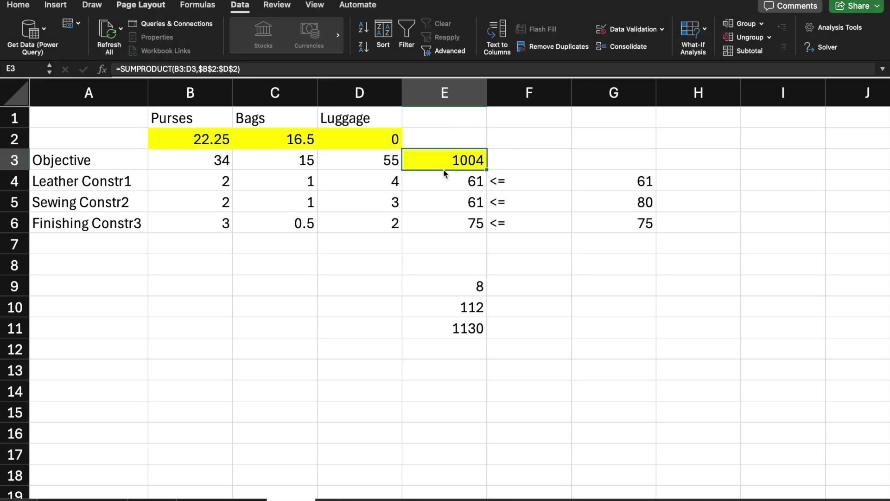
Step: Restore the available leather in G4 to 62 and clear the decision variables in B2:D2
{"action": "left_click", "coordinate": [602, 175]}
{"action": "type", "text": "62"}
{"action": "key", "text": "Return"}
{"action": "left_click_drag", "start_coordinate": [371, 135], "coordinate": [237, 141]}
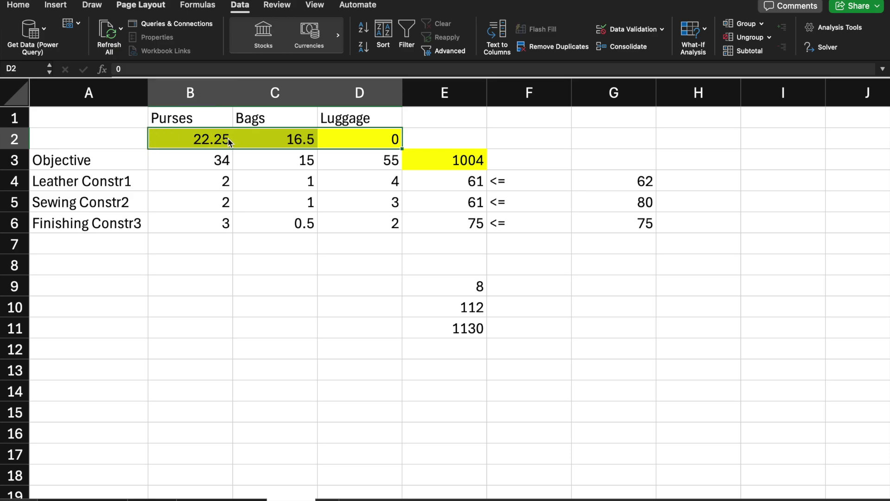
{"action": "key", "text": "Delete"}
{"action": "left_click", "coordinate": [448, 167]}
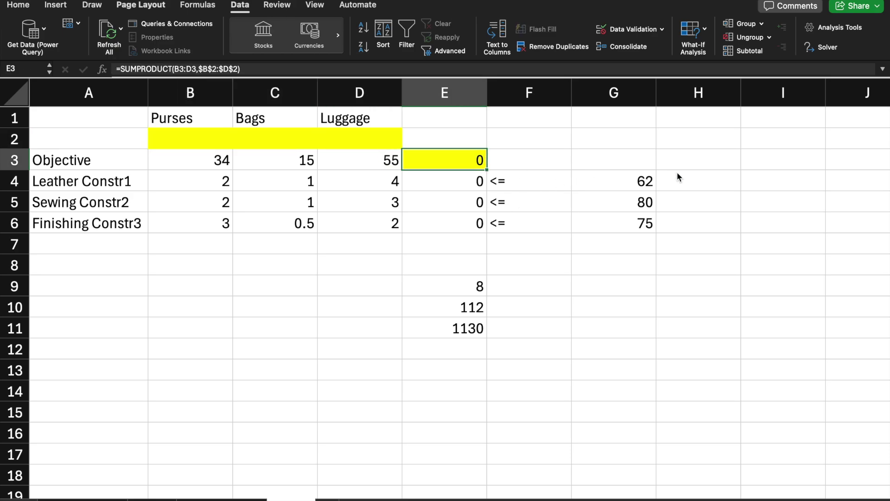
Step: Set the available sewing hours in G5 to 86
{"action": "left_click", "coordinate": [632, 204]}
{"action": "type", "text": "86"}
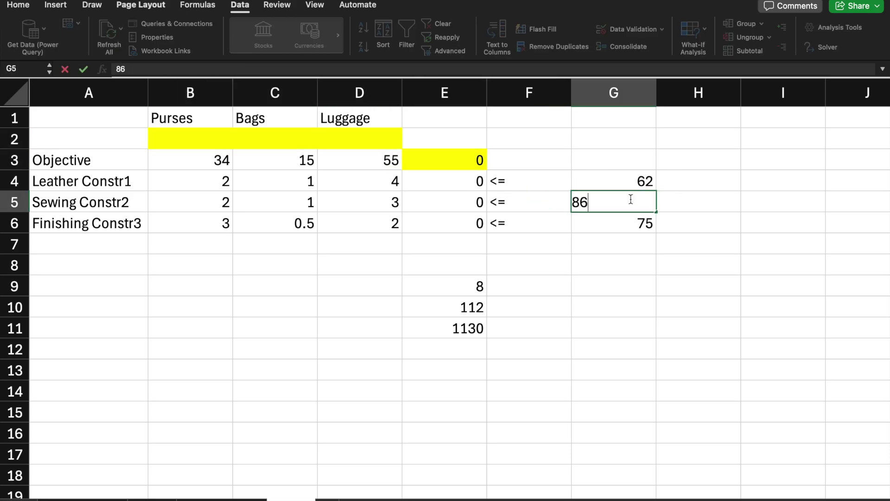
{"action": "key", "text": "Return"}
Step: Solve the model for the changed sewing hours with Solver, maximizing E3 with Simplex LP, and keep the solution
{"action": "left_click", "coordinate": [436, 164]}
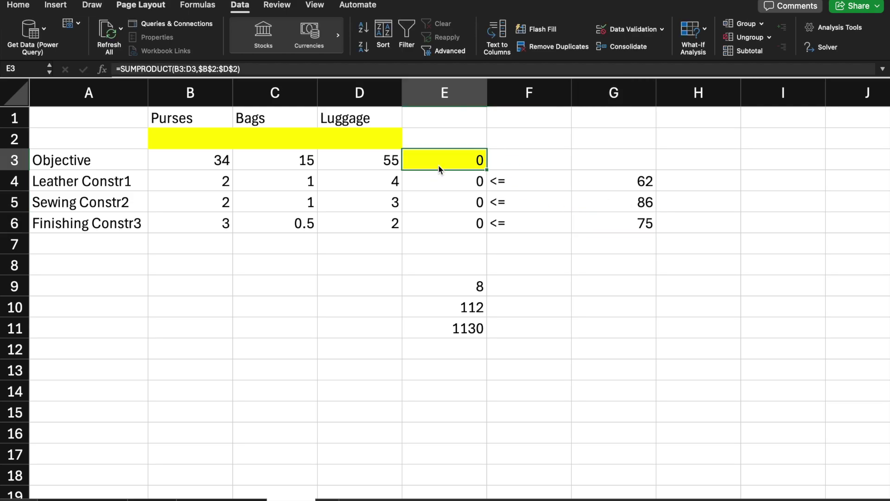
{"action": "left_click", "coordinate": [822, 48]}
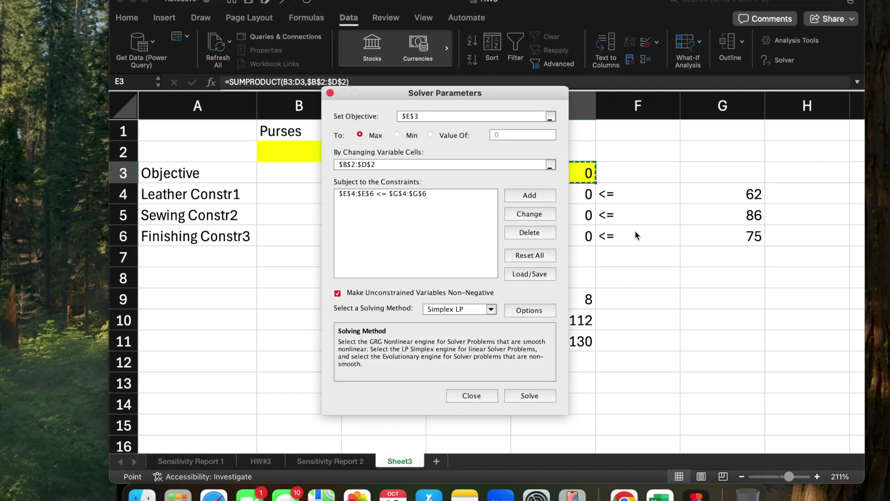
{"action": "left_click", "coordinate": [529, 395]}
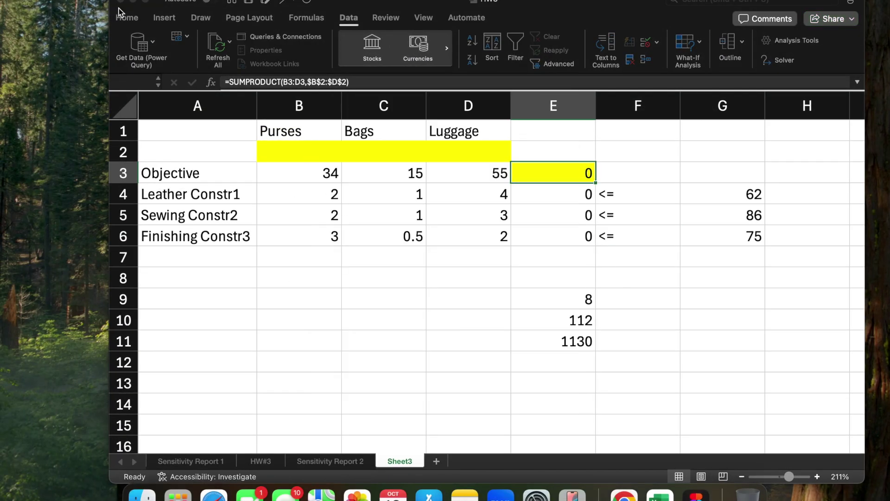
{"action": "left_click", "coordinate": [501, 305]}
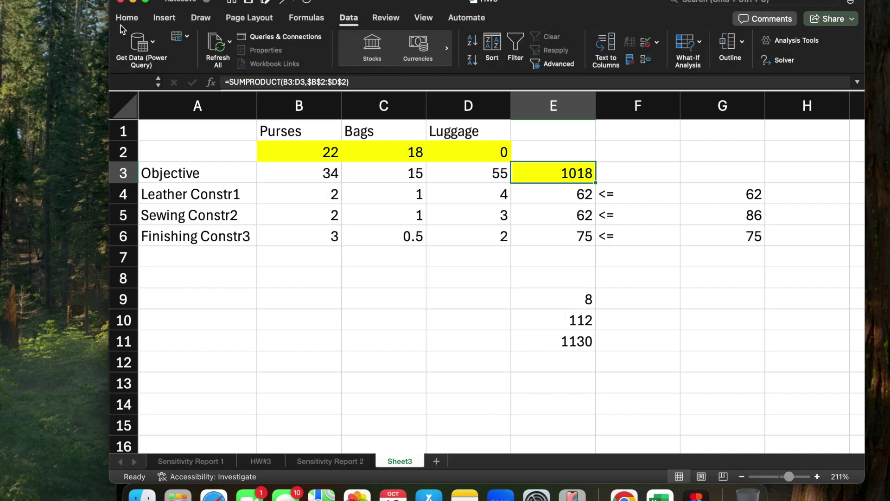
{"action": "left_click", "coordinate": [146, 2]}
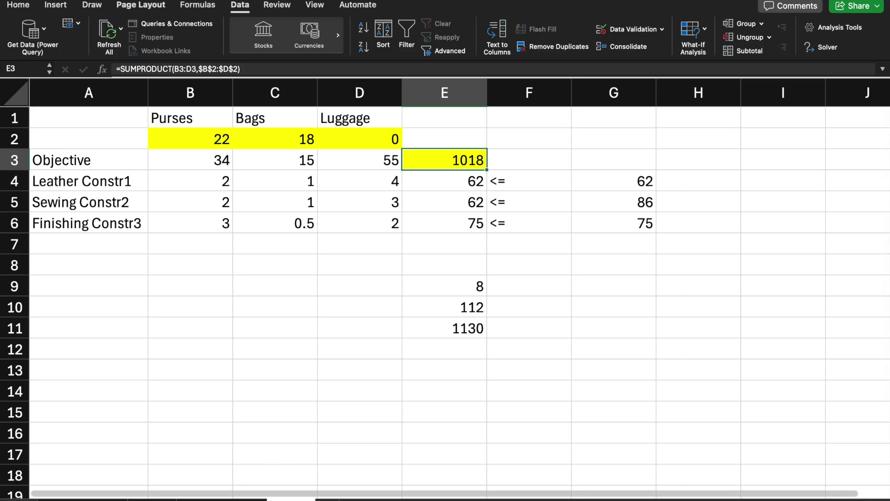
Step: Check the sewing constraint's shadow price in E17 of Sensitivity Report 2 and compare it with the Sheet3 solution
{"action": "left_click", "coordinate": [237, 496]}
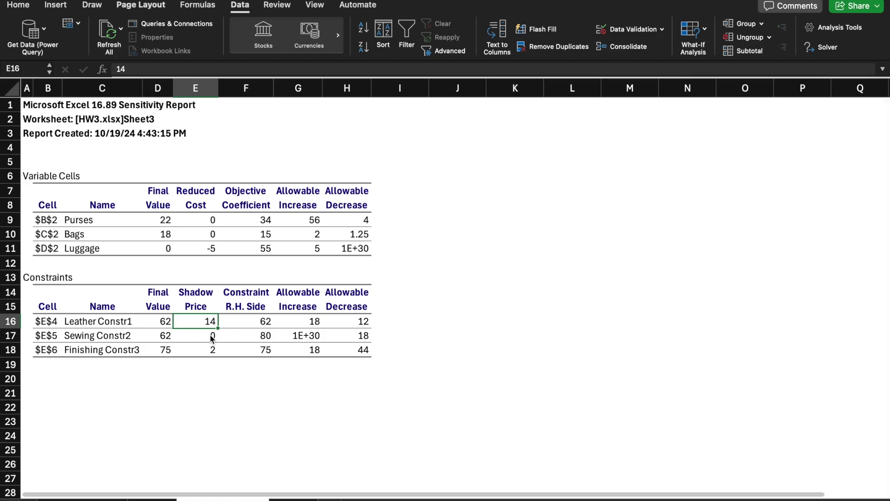
{"action": "left_click", "coordinate": [211, 338]}
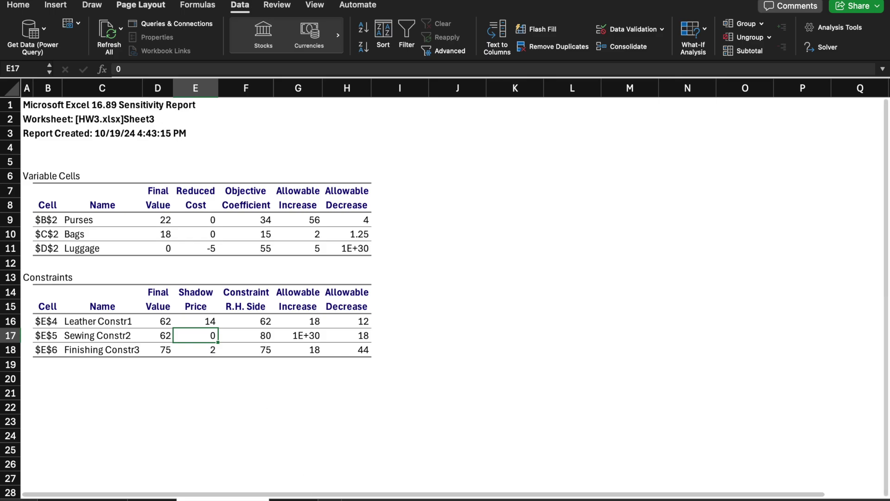
{"action": "key", "text": "ctrl+Page_Down"}
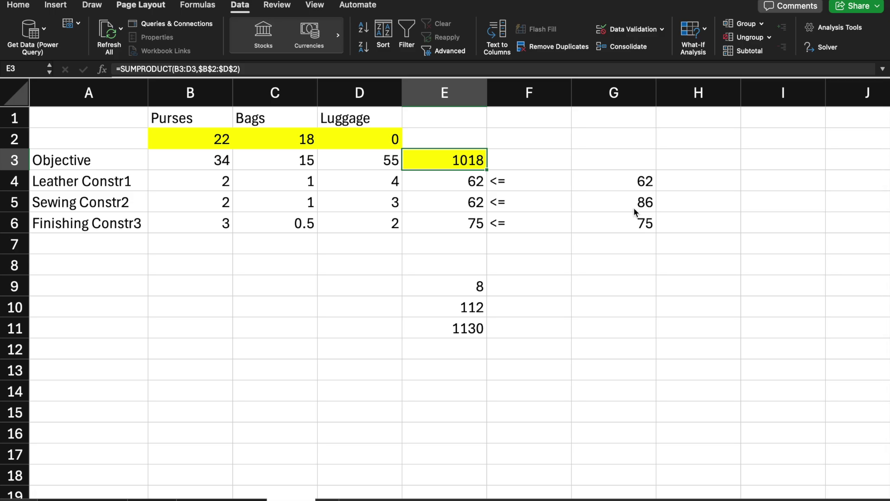
Step: Check the sewing constraint's right-hand side in F17 of Sensitivity Report 2 and return to the Sheet3 model
{"action": "left_click", "coordinate": [222, 499]}
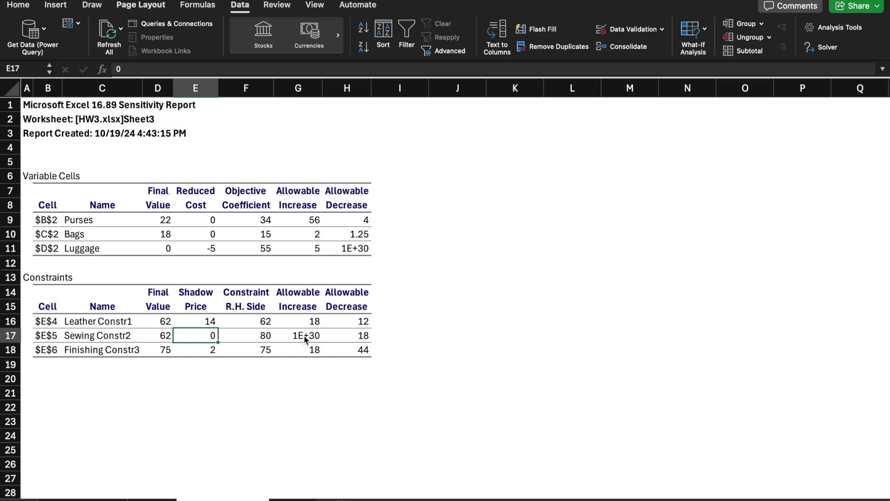
{"action": "left_click", "coordinate": [258, 341]}
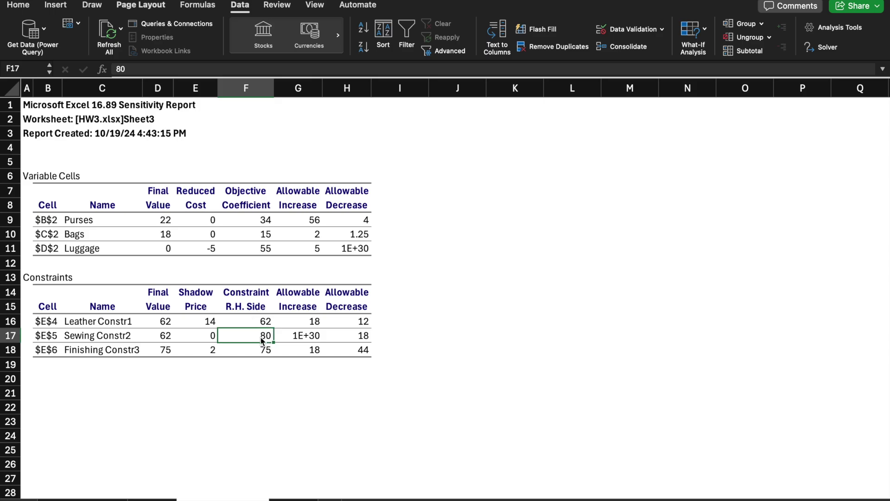
{"action": "left_click", "coordinate": [306, 497]}
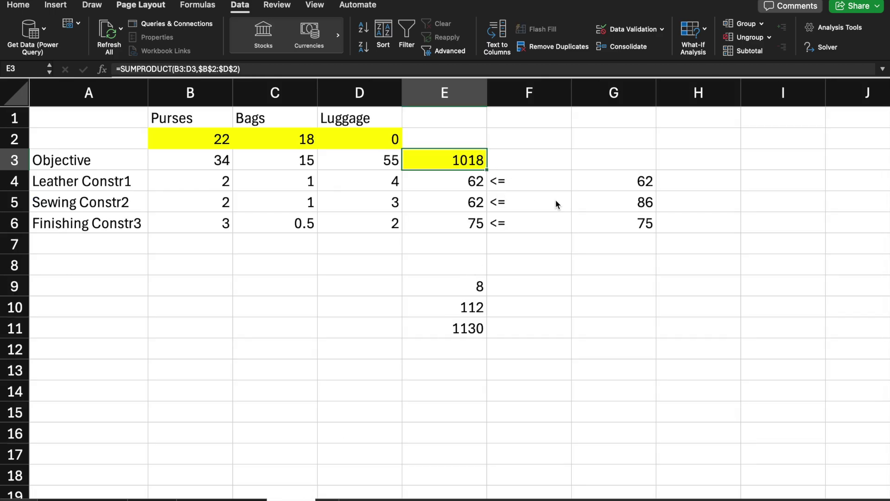
Step: Consult question A.4, set the available sewing hours in G5 to 60, and clear the decision variables in B2:D2
{"action": "key", "text": "ctrl+Right"}
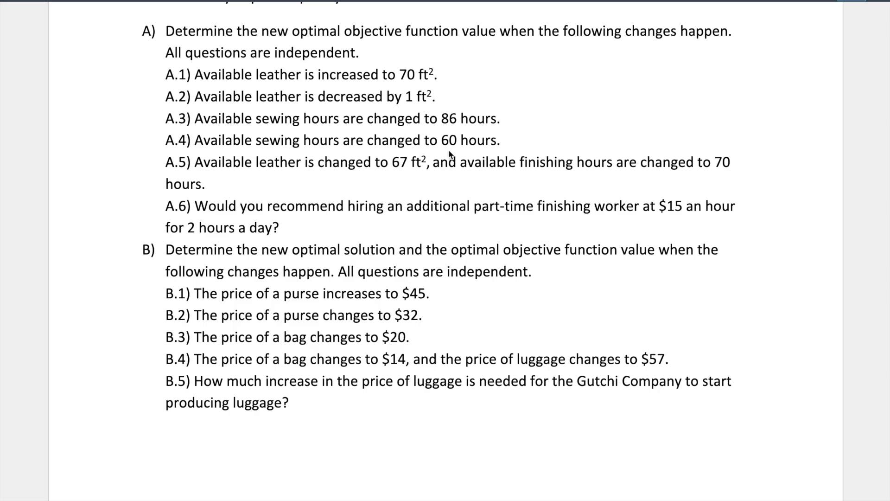
{"action": "key", "text": "ctrl+Left"}
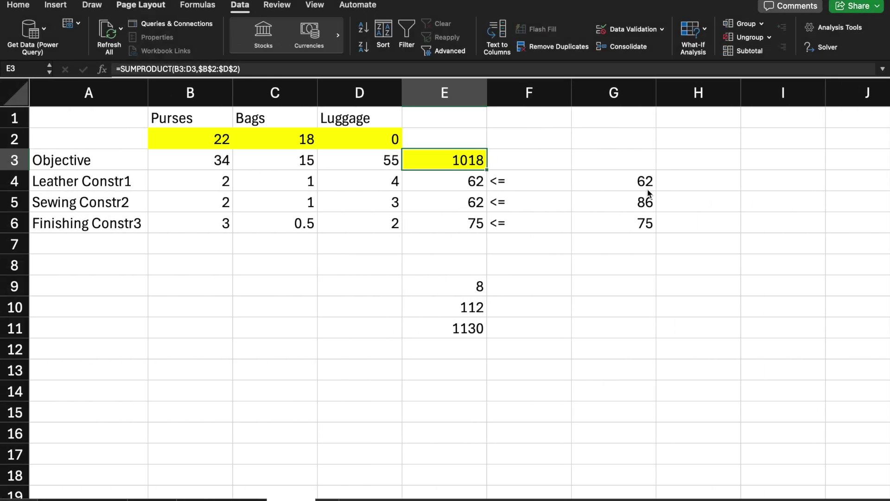
{"action": "left_click", "coordinate": [651, 195]}
{"action": "type", "text": "60"}
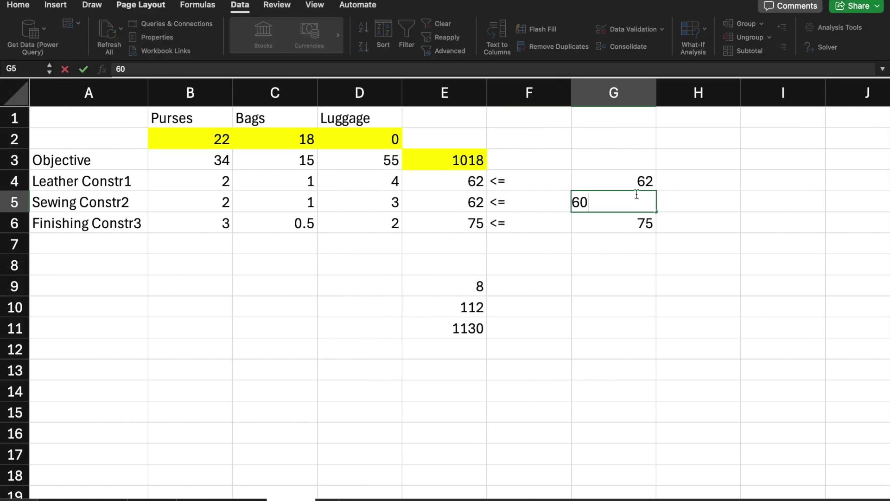
{"action": "left_click", "coordinate": [452, 159]}
{"action": "left_click_drag", "start_coordinate": [360, 134], "coordinate": [234, 142]}
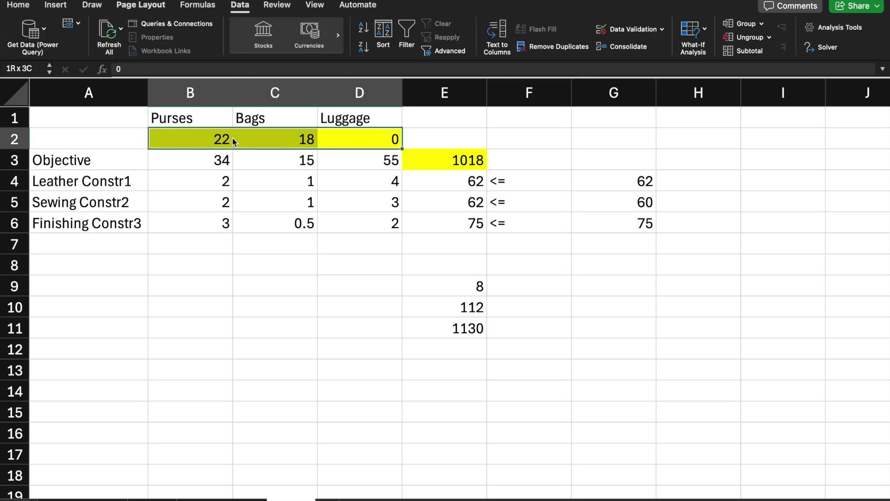
{"action": "key", "text": "Delete"}
{"action": "left_click", "coordinate": [416, 159]}
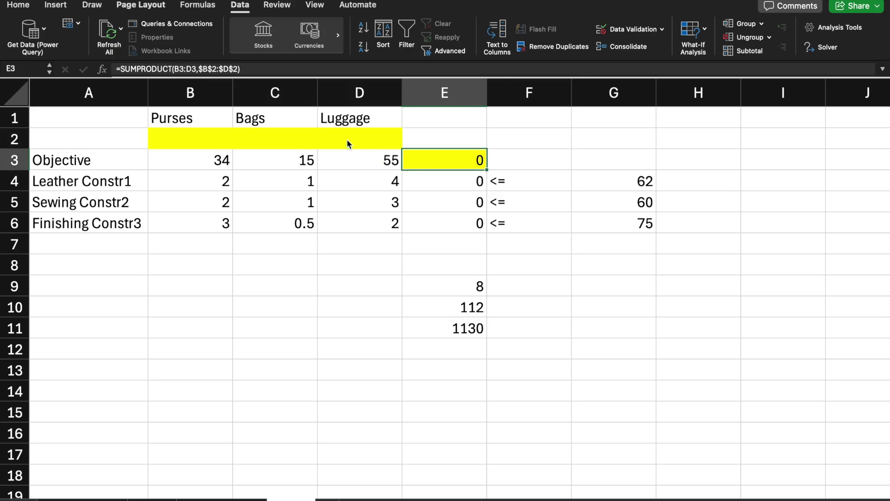
Step: Solve the model for 60 sewing hours with Solver, maximizing E3 with Simplex LP, and keep the solution
{"action": "left_click", "coordinate": [809, 48]}
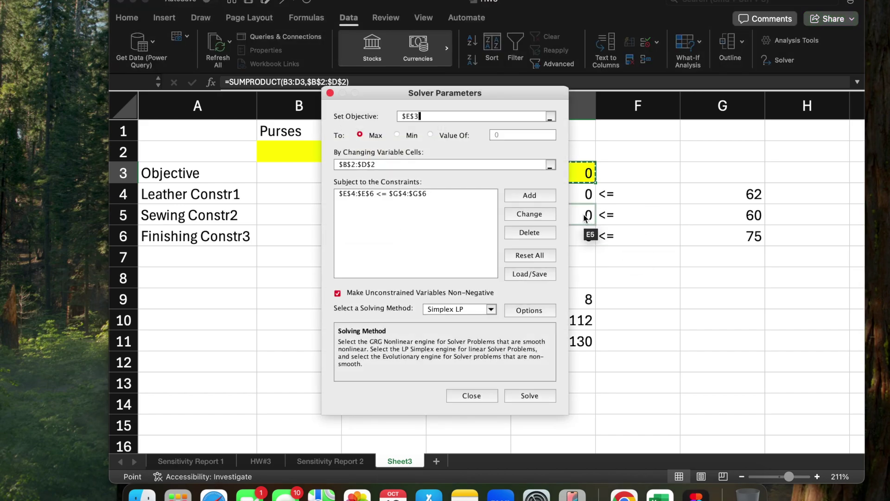
{"action": "left_click", "coordinate": [531, 395]}
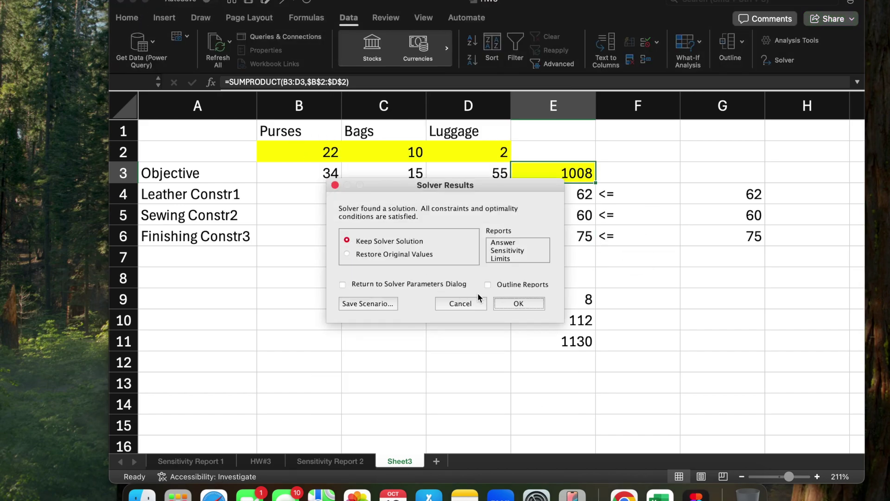
{"action": "left_click", "coordinate": [519, 303]}
{"action": "left_click", "coordinate": [145, 2]}
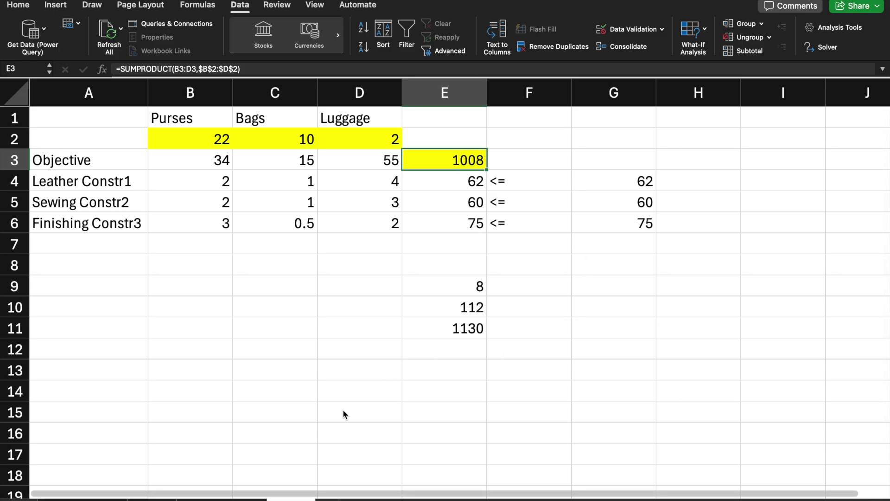
Step: Check the sewing constraint's allowable decrease in H17 of Sensitivity Report 2 and compare it with the Sheet3 solution
{"action": "key", "text": "ctrl+Page_Up"}
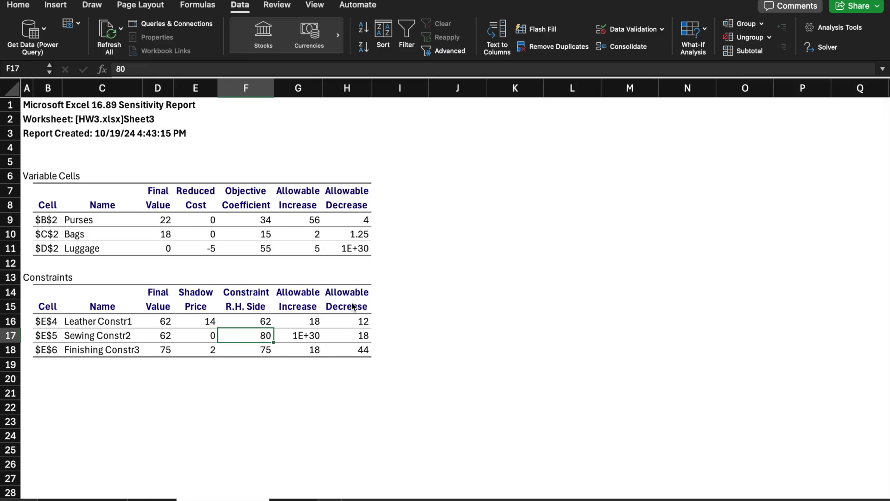
{"action": "left_click", "coordinate": [357, 335]}
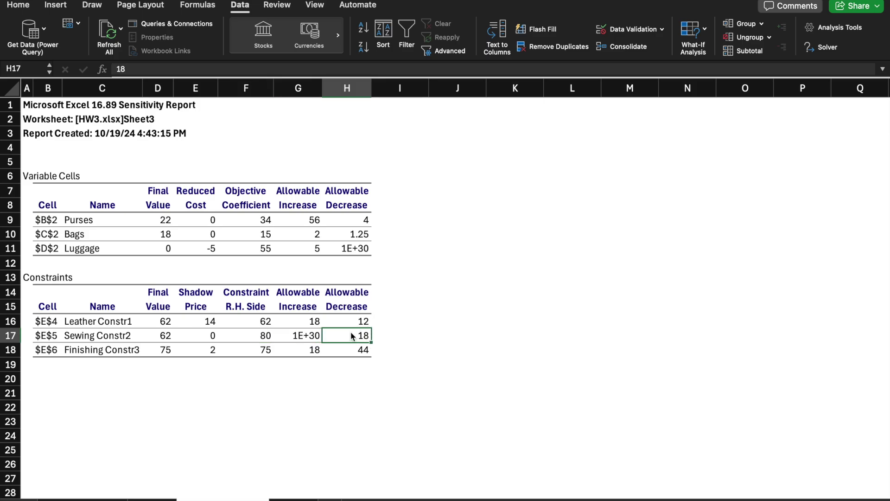
{"action": "scroll", "coordinate": [360, 341], "scroll_direction": "up", "scroll_amount": 5, "text": "ctrl"}
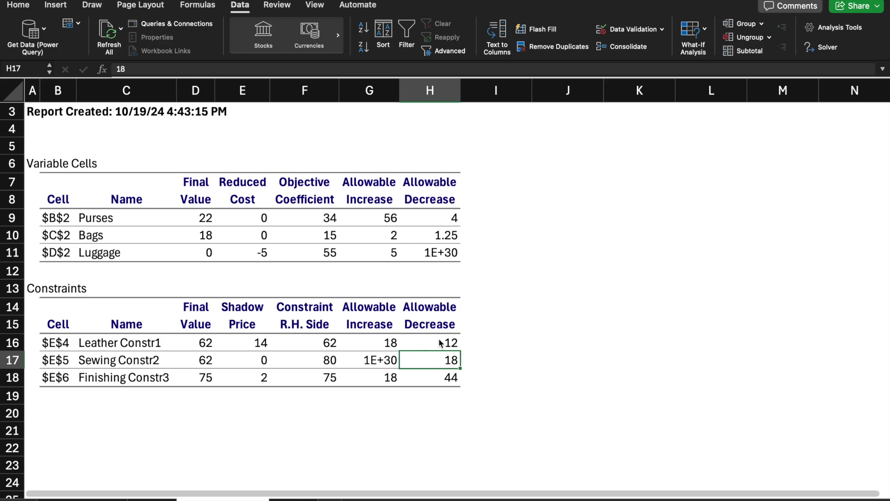
{"action": "key", "text": "ctrl+Page_Down"}
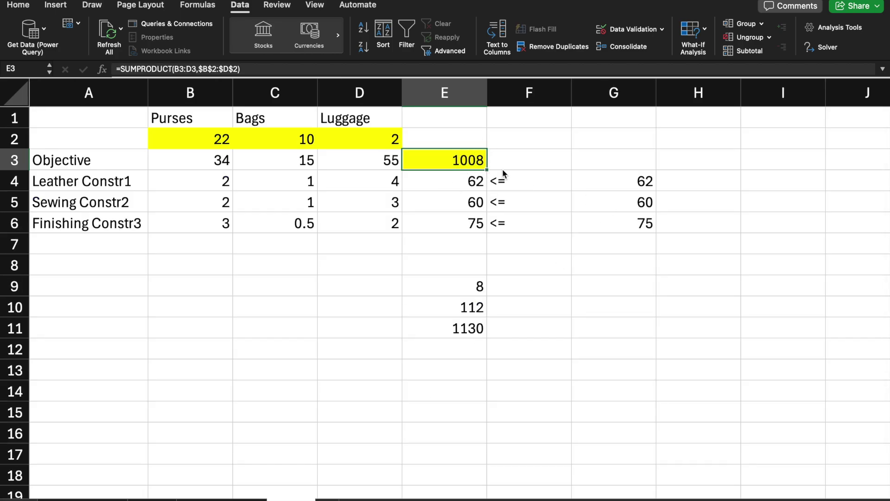
{"action": "left_click", "coordinate": [223, 499]}
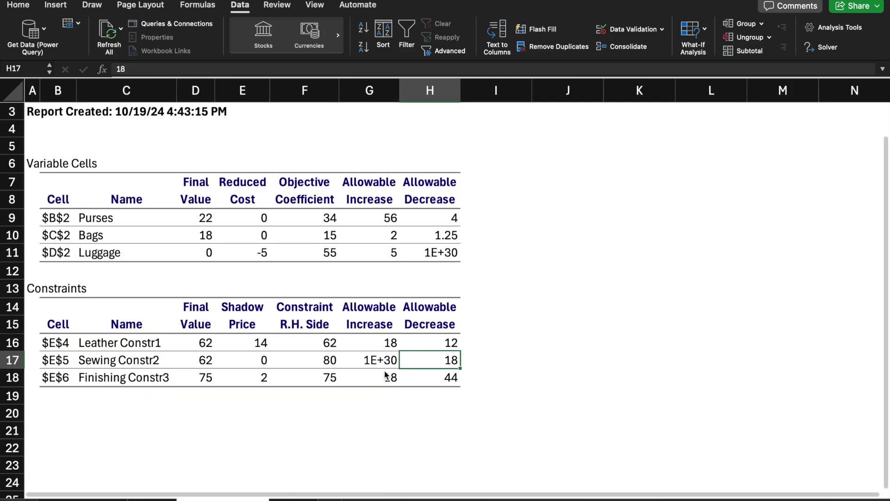
{"action": "key", "text": "ctrl+Page_Down"}
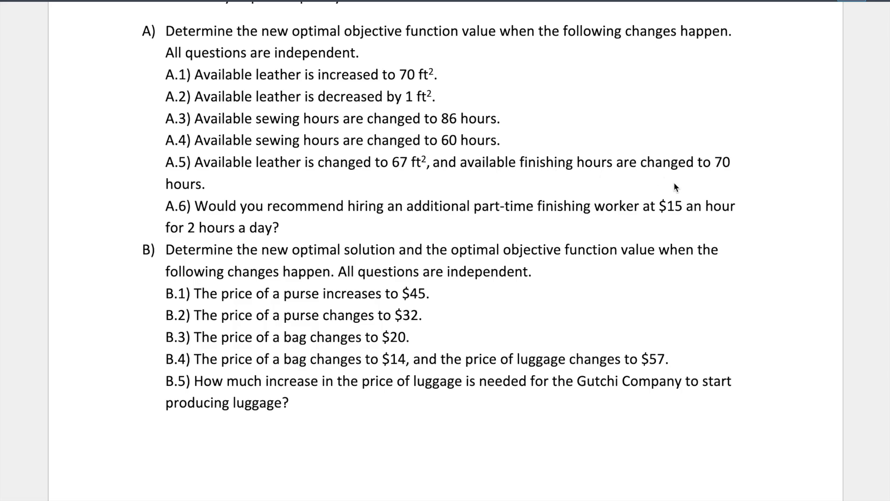
Step: Set the available leather in G4 to 67 and the available finishing hours in G6 to 70 for question A.5
{"action": "key", "text": "ctrl+Left"}
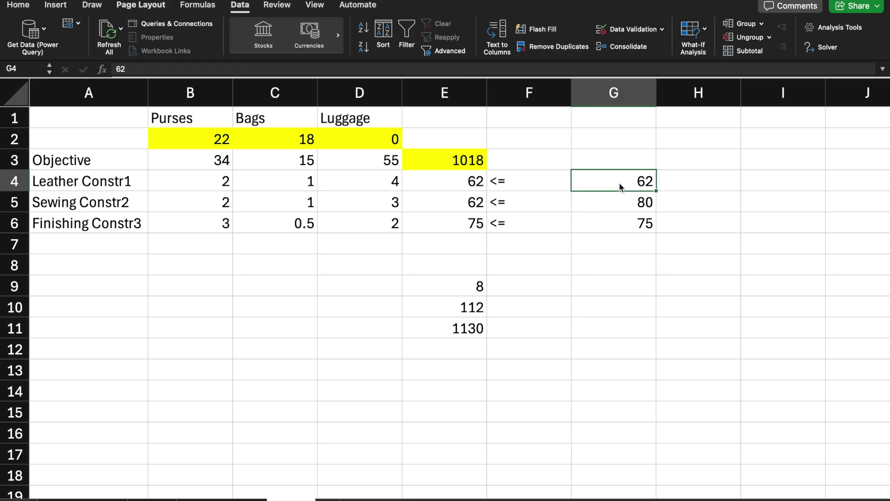
{"action": "type", "text": "67"}
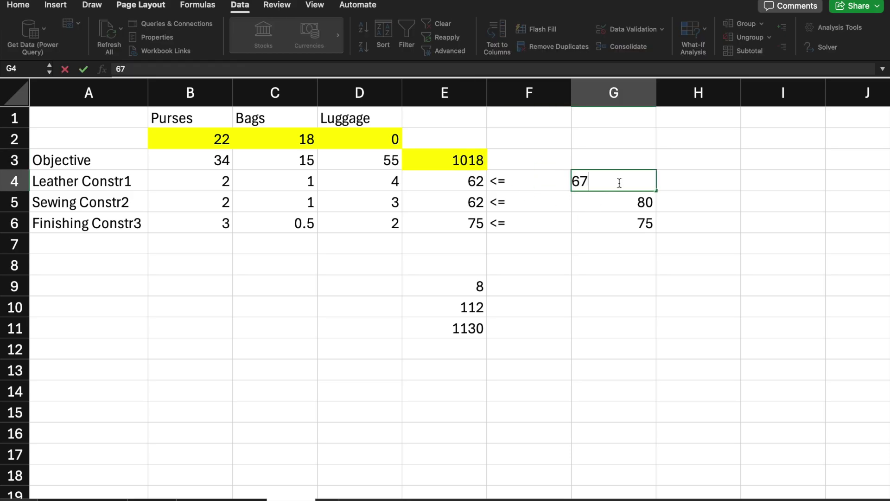
{"action": "left_click", "coordinate": [608, 223]}
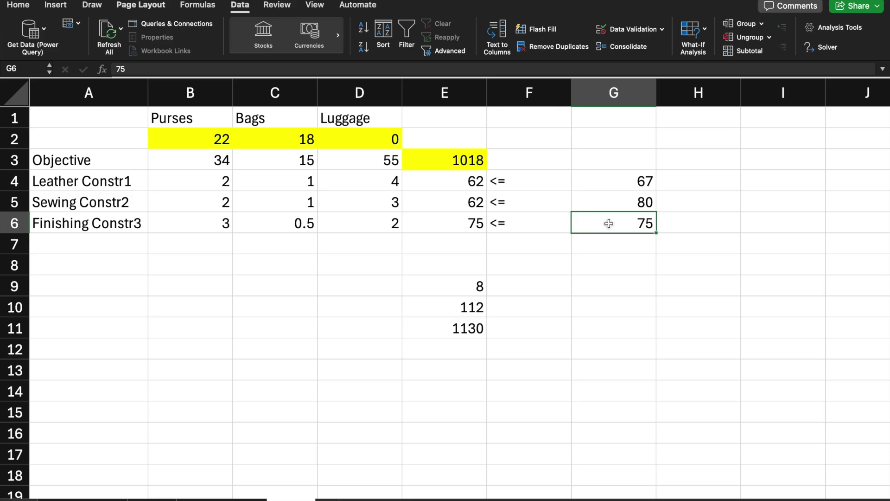
{"action": "type", "text": "70"}
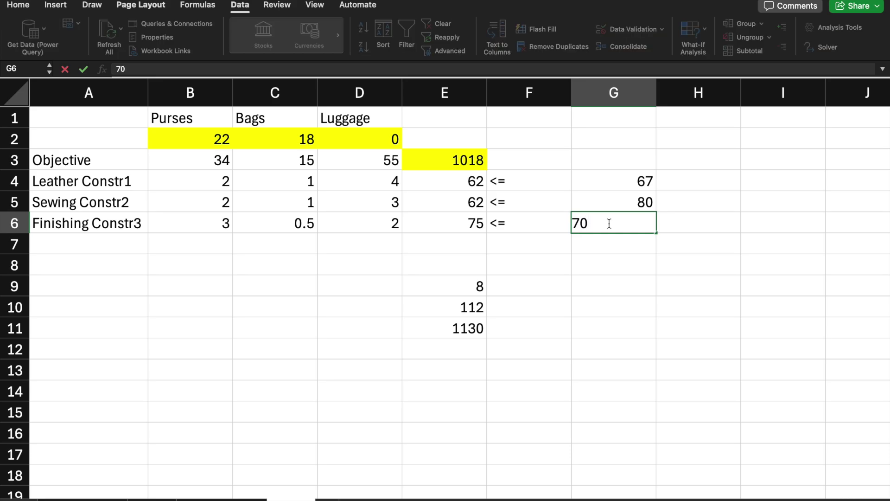
{"action": "key", "text": "Return"}
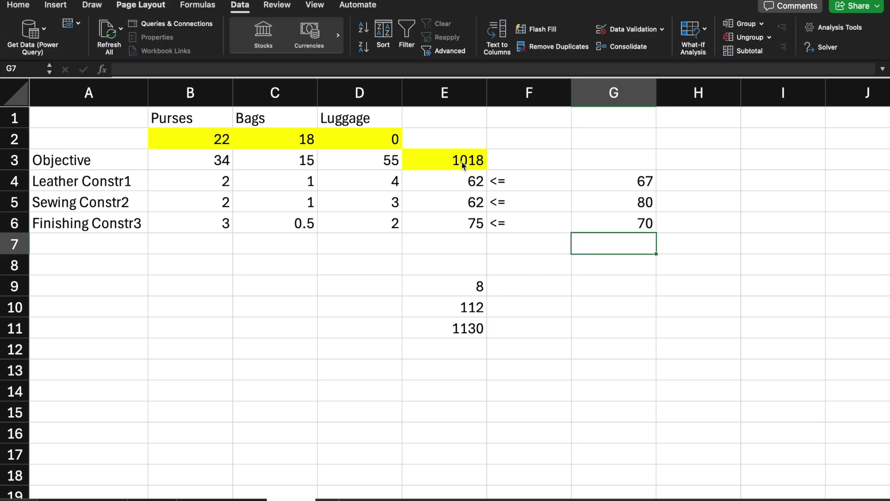
Step: Solve the model for the combined leather and finishing changes with Solver, maximizing E3 with Simplex LP, and keep the solution
{"action": "left_click", "coordinate": [478, 164]}
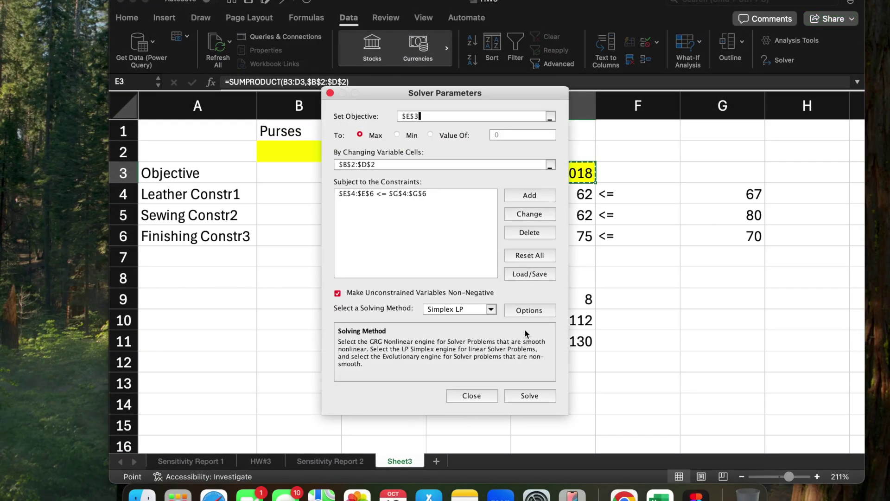
{"action": "left_click", "coordinate": [529, 396]}
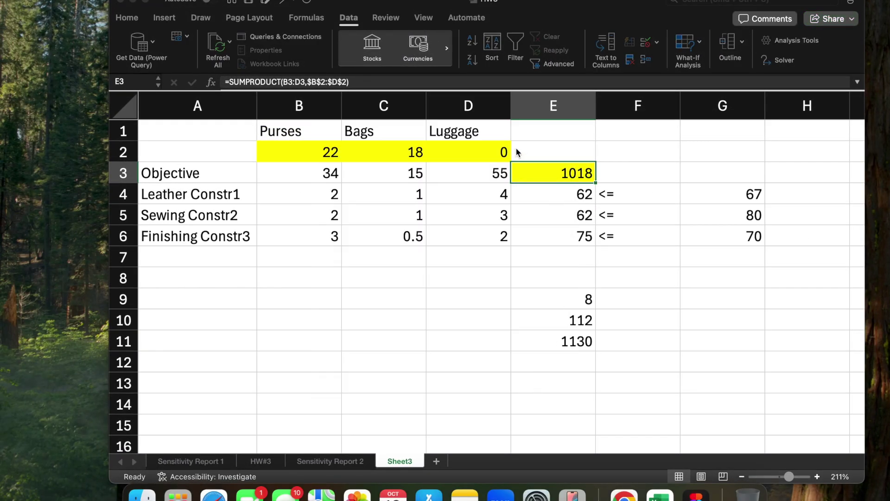
{"action": "left_click", "coordinate": [517, 303]}
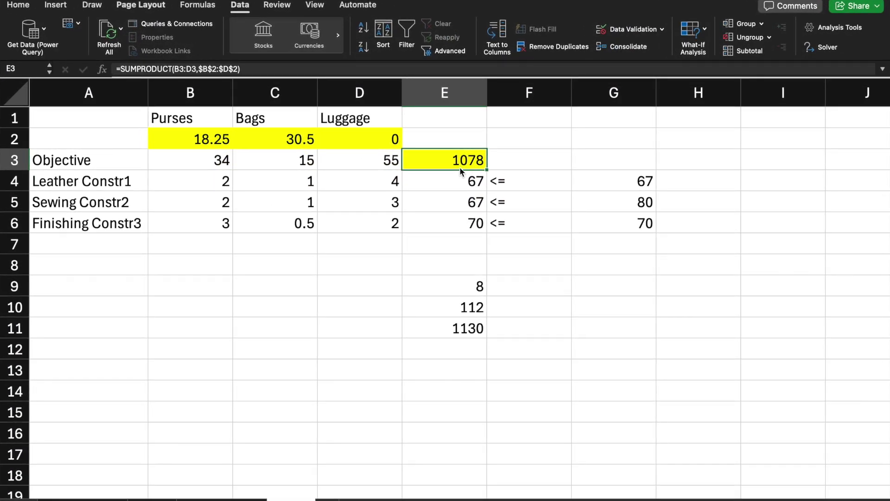
Step: Look up the leather shadow price in Sensitivity Report 2 and calculate the leather change's effect in Sheet3 cell E12 with =14*5
{"action": "left_click", "coordinate": [459, 347]}
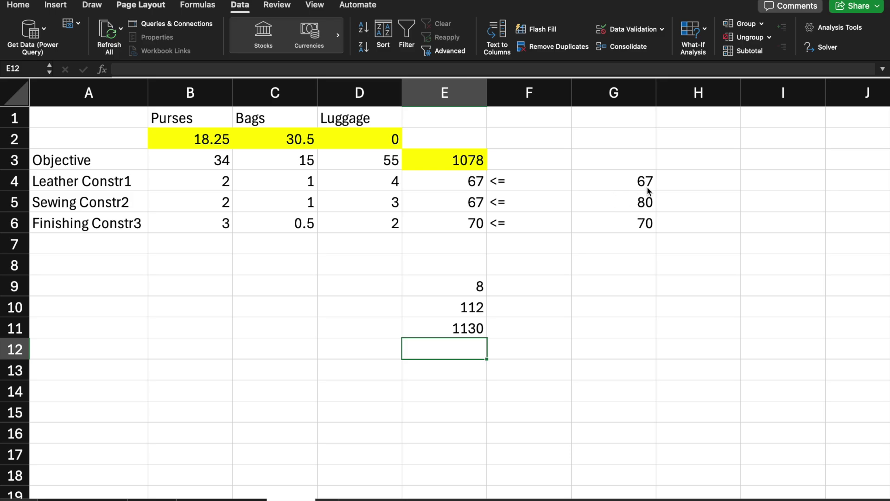
{"action": "left_click", "coordinate": [222, 499]}
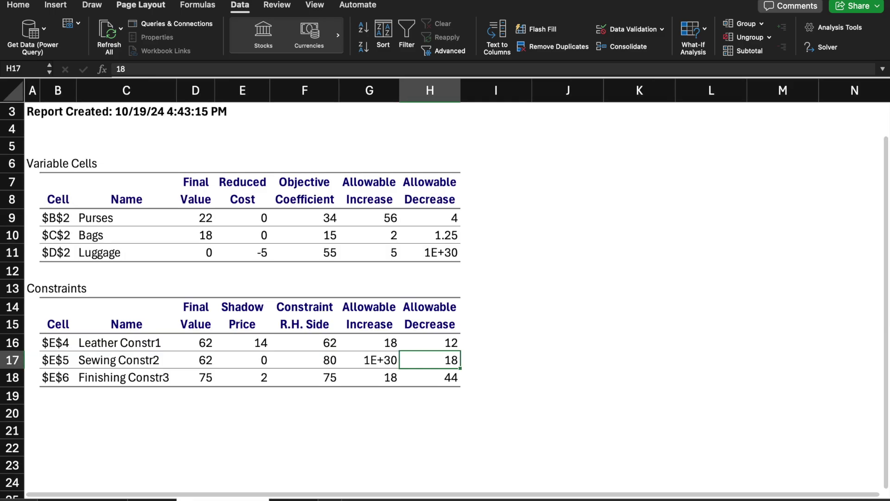
{"action": "left_click", "coordinate": [264, 342]}
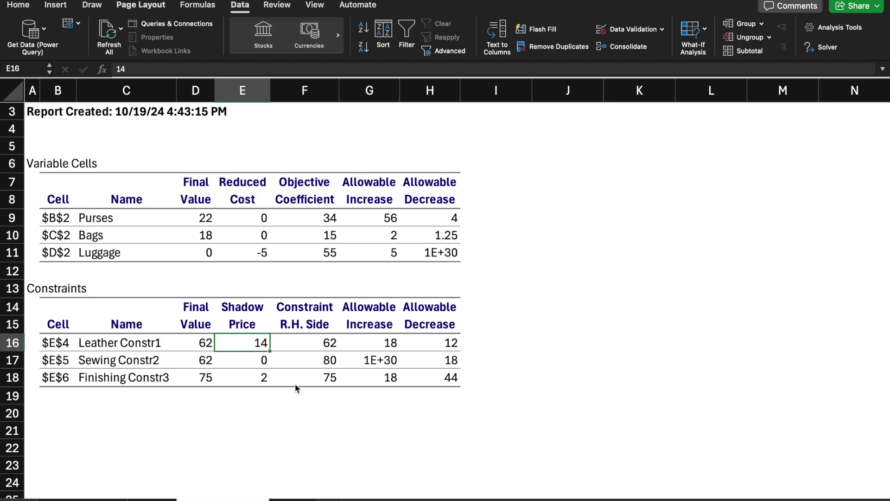
{"action": "left_click", "coordinate": [291, 499]}
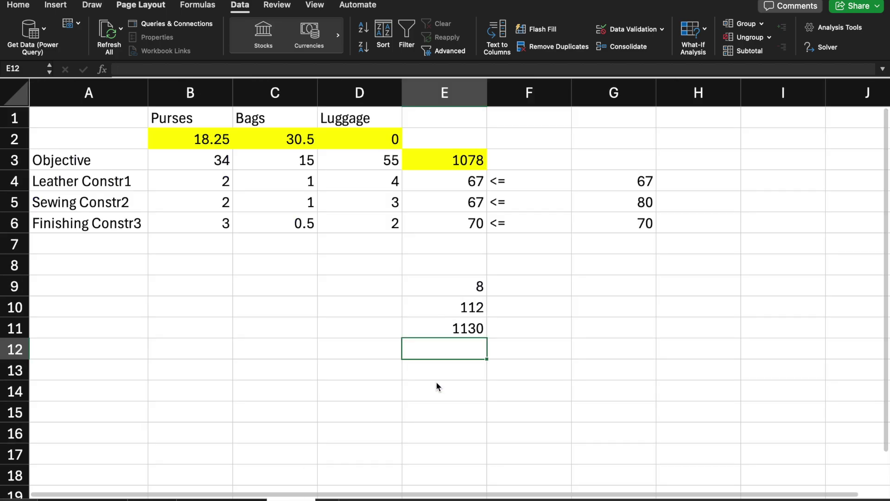
{"action": "type", "text": "=14*5"}
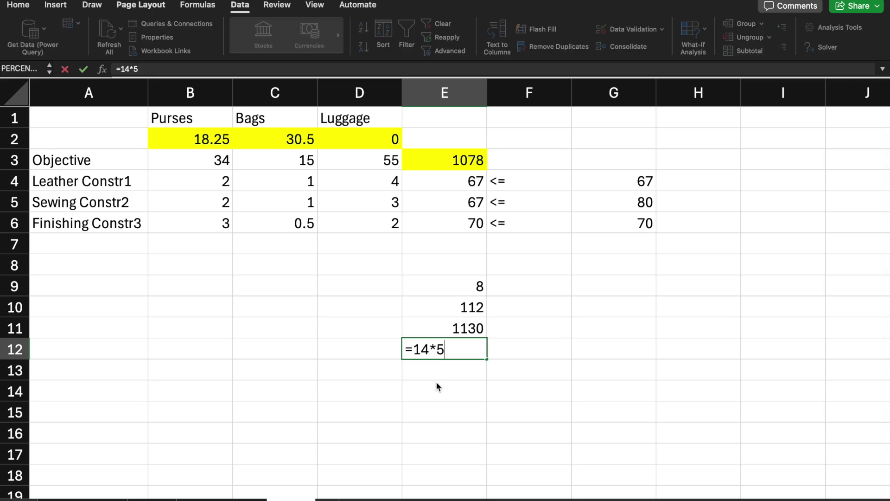
{"action": "key", "text": "Return"}
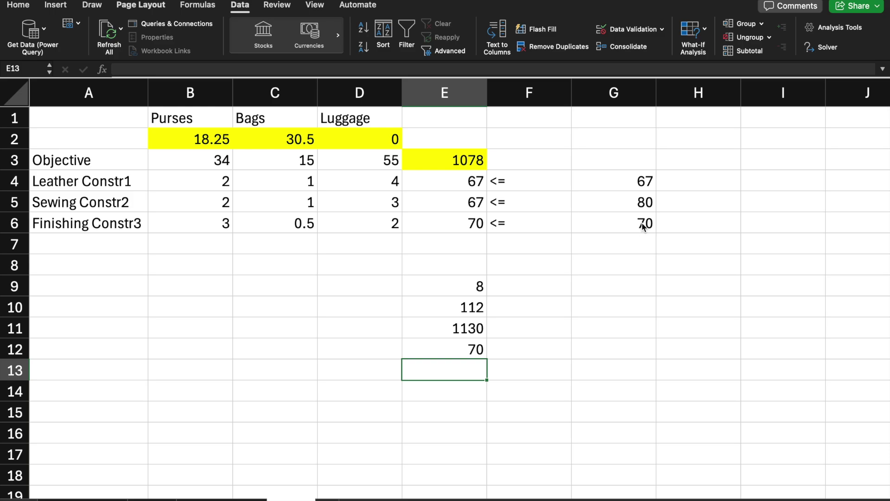
Step: Calculate the finishing change's effect in E13 with =-5*2 and check it against the finishing shadow price in E18 of Sensitivity Report 2
{"action": "type", "text": "=-5*"}
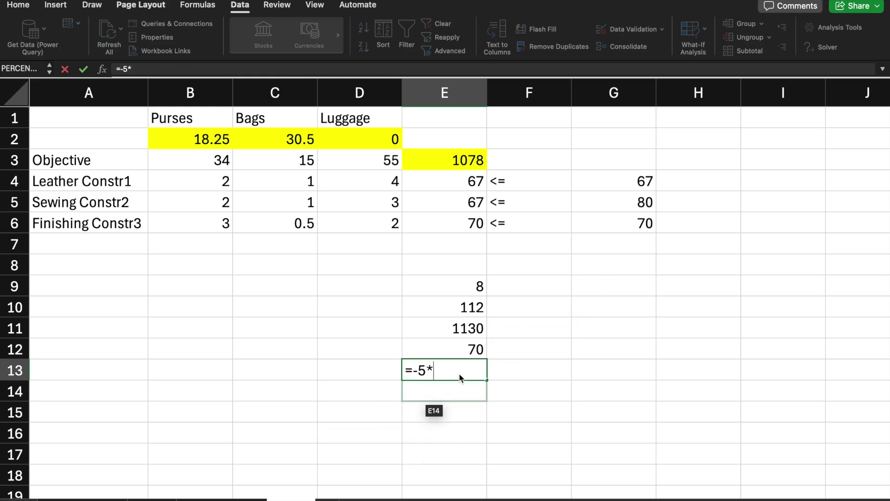
{"action": "type", "text": "2"}
{"action": "key", "text": "Return"}
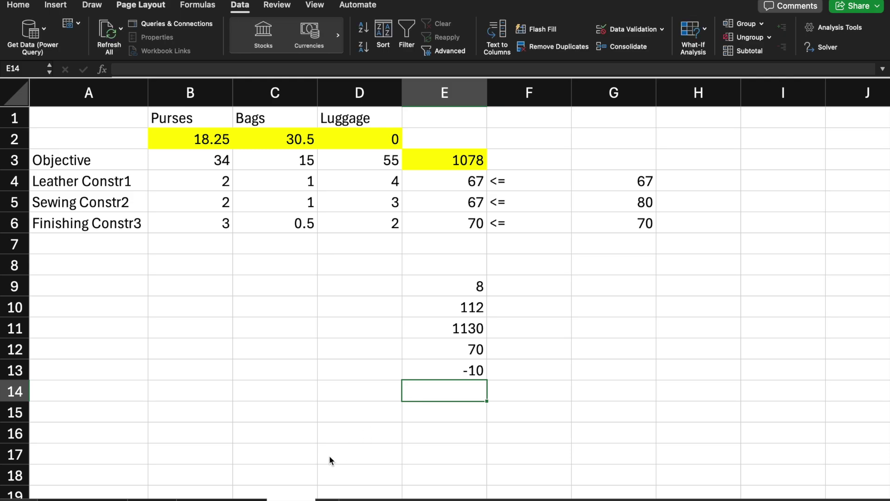
{"action": "left_click", "coordinate": [251, 498]}
{"action": "left_click", "coordinate": [257, 374]}
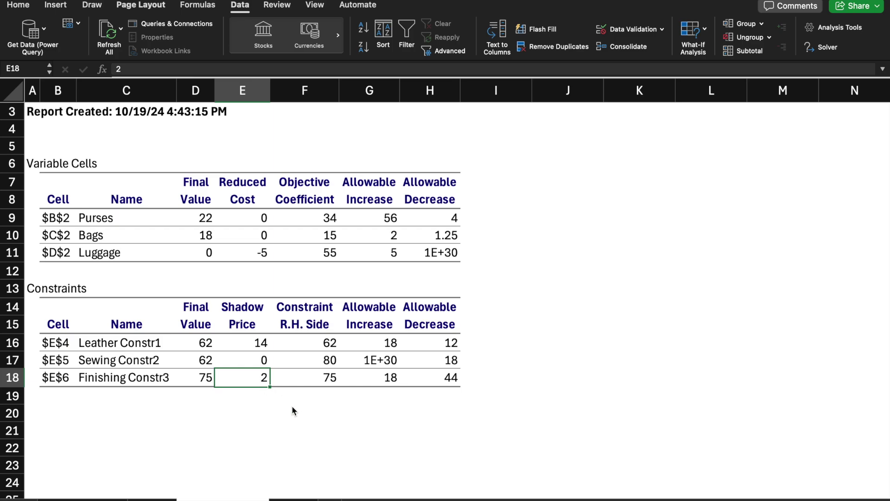
{"action": "left_click", "coordinate": [292, 499]}
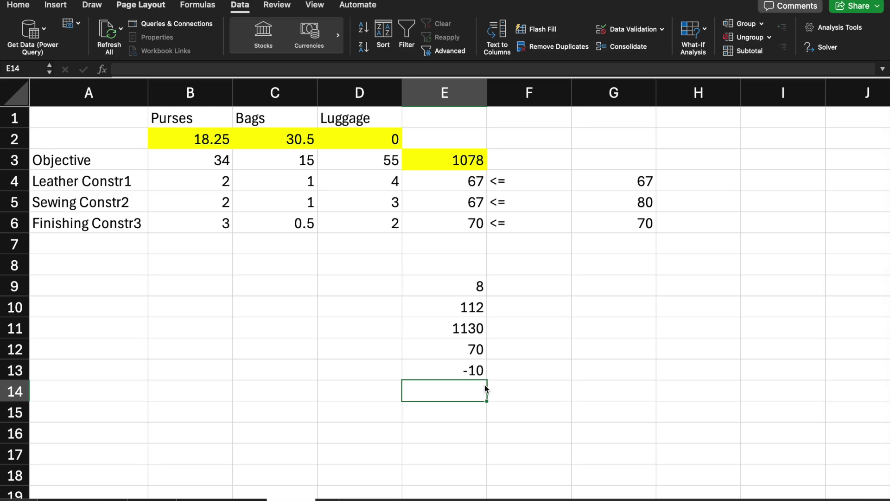
Step: Try to calculate the combined objective effect in Sheet3 cell E14 with =Sheet3!E3+Sheet3!E13+Sheet3!E12
{"action": "type", "text": "='HW#3'!"}
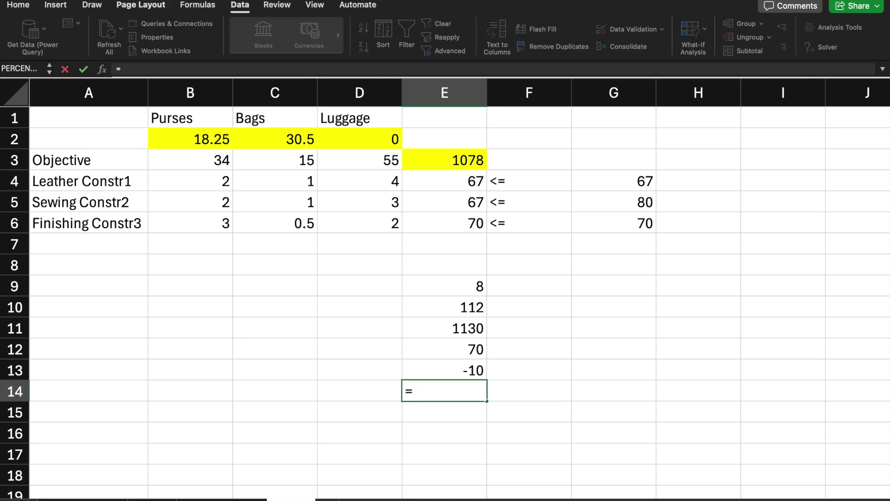
{"action": "left_click", "coordinate": [151, 498]}
{"action": "left_click", "coordinate": [380, 149]}
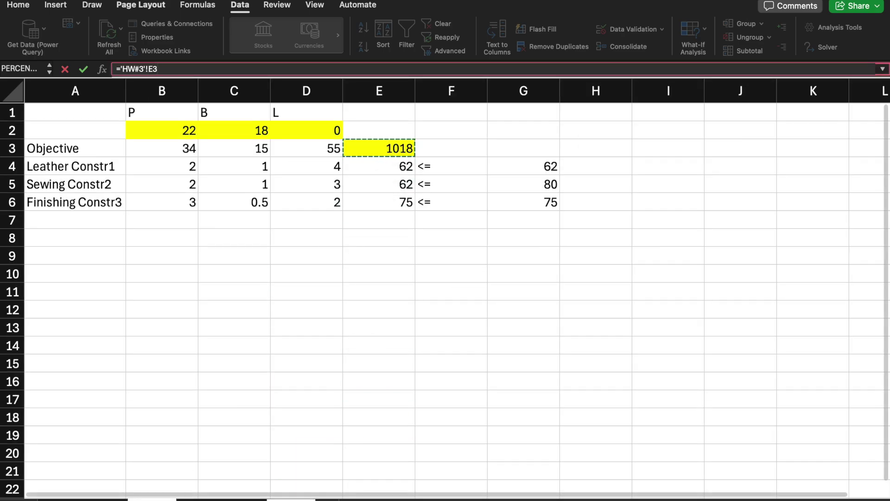
{"action": "left_click", "coordinate": [291, 499]}
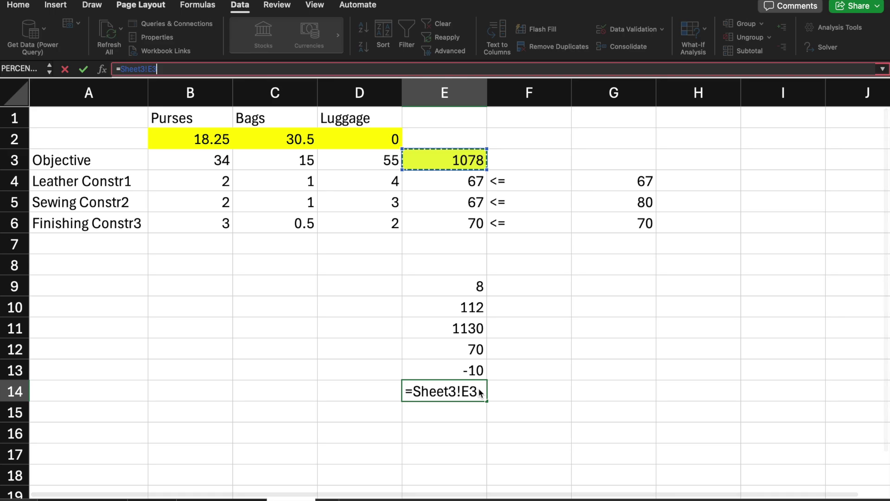
{"action": "type", "text": "+"}
{"action": "left_click", "coordinate": [475, 374]}
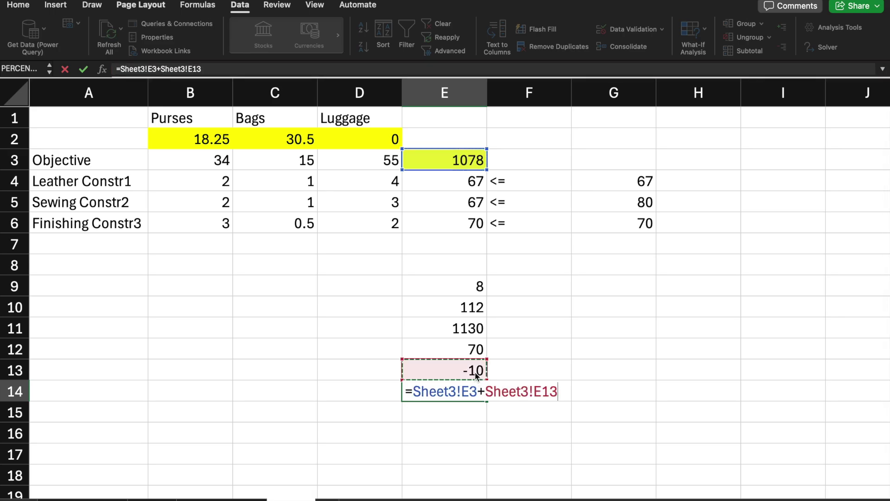
{"action": "type", "text": "+"}
{"action": "left_click", "coordinate": [463, 349]}
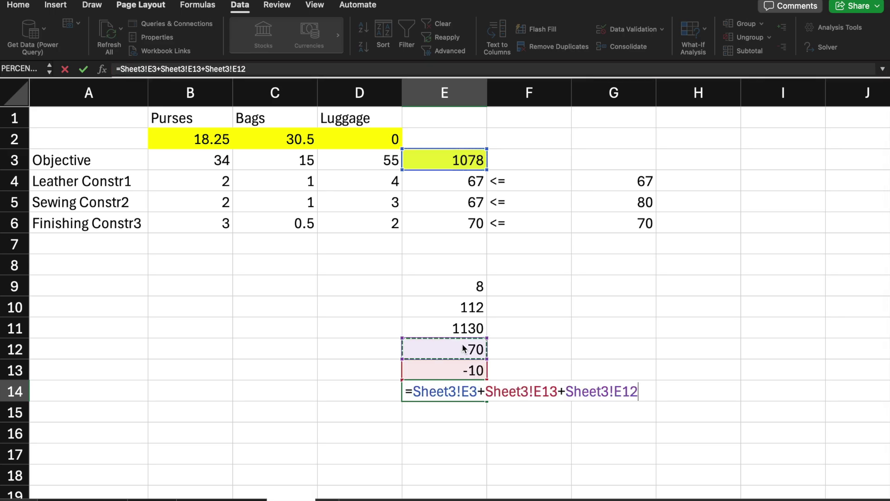
{"action": "key", "text": "Return"}
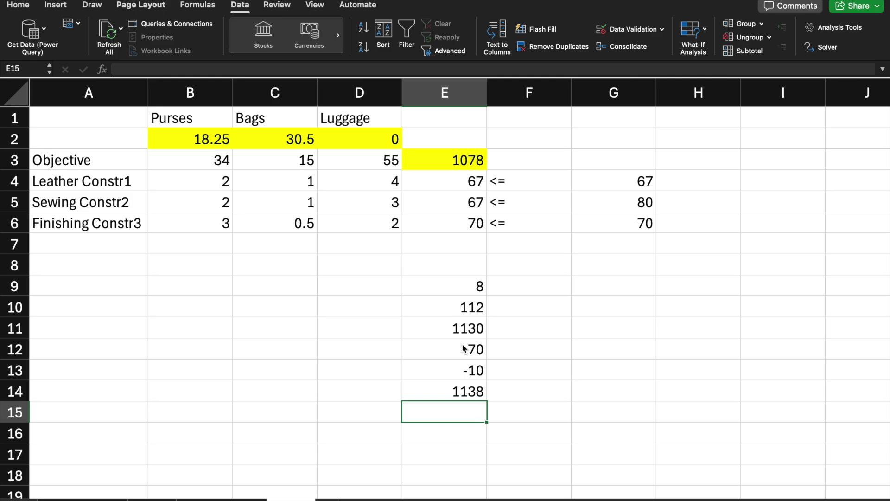
Step: Replace the formula in E14 with =1018+70-10 to add both changes to the original objective
{"action": "double_click", "coordinate": [471, 396]}
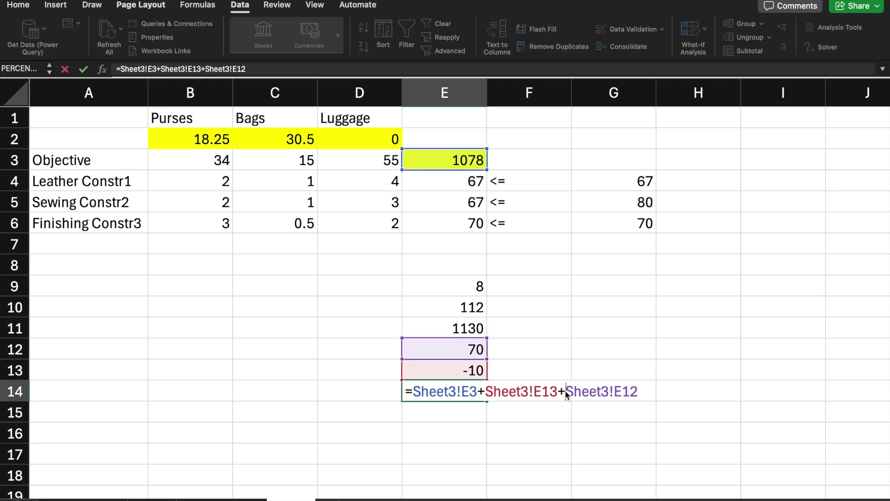
{"action": "key", "text": "BackSpace"}
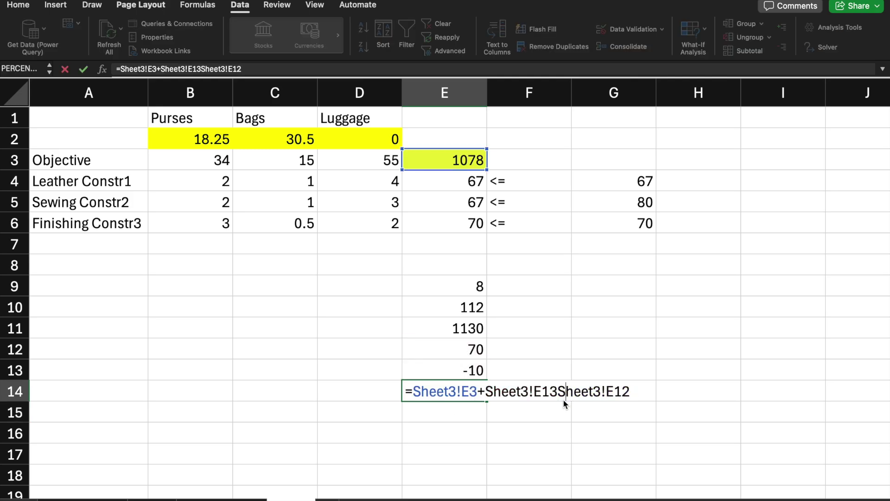
{"action": "key", "text": "End"}
{"action": "key", "text": "BackSpace"}
{"action": "key", "text": "BackSpace"}
{"action": "key", "text": "BackSpace"}
{"action": "key", "text": "BackSpace"}
{"action": "key", "text": "BackSpace"}
{"action": "key", "text": "BackSpace"}
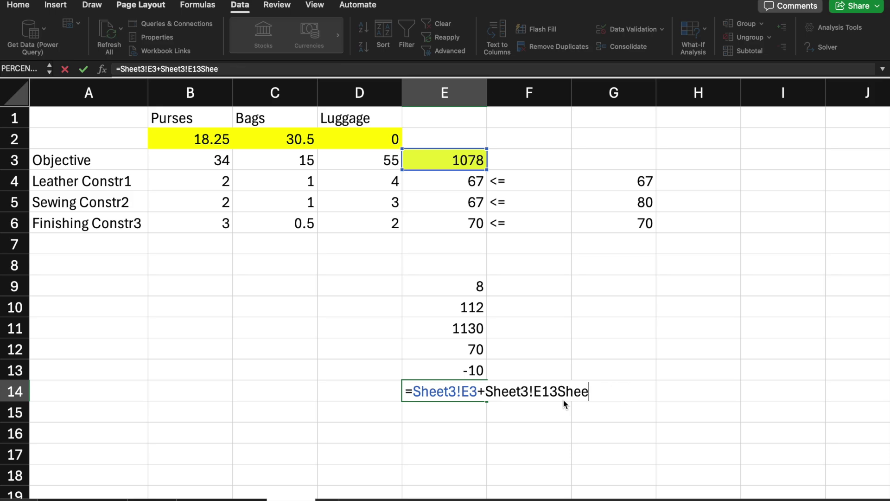
{"action": "key", "text": "super+a"}
{"action": "key", "text": "BackSpace"}
{"action": "type", "text": "=10"}
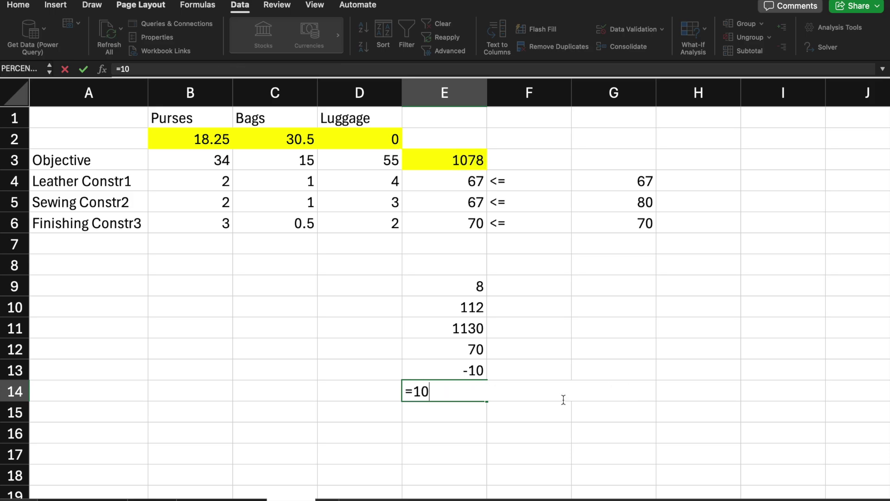
{"action": "type", "text": "18+70-10"}
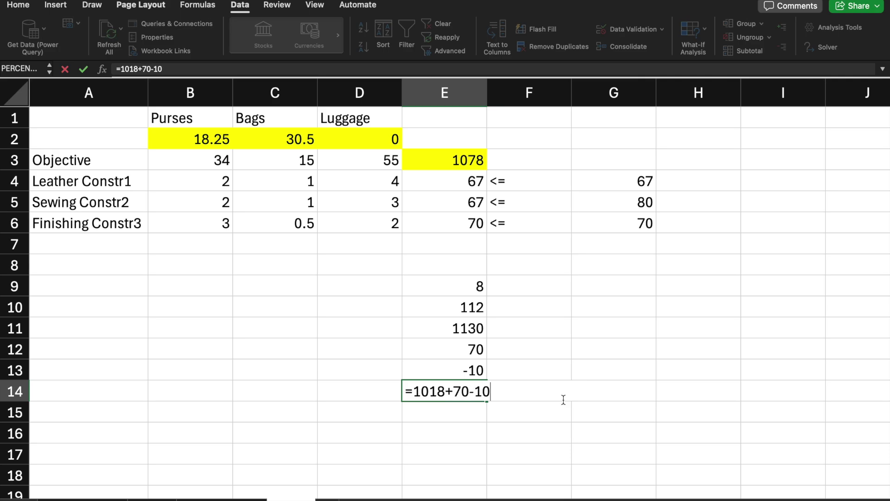
{"action": "key", "text": "Return"}
{"action": "left_click", "coordinate": [467, 383]}
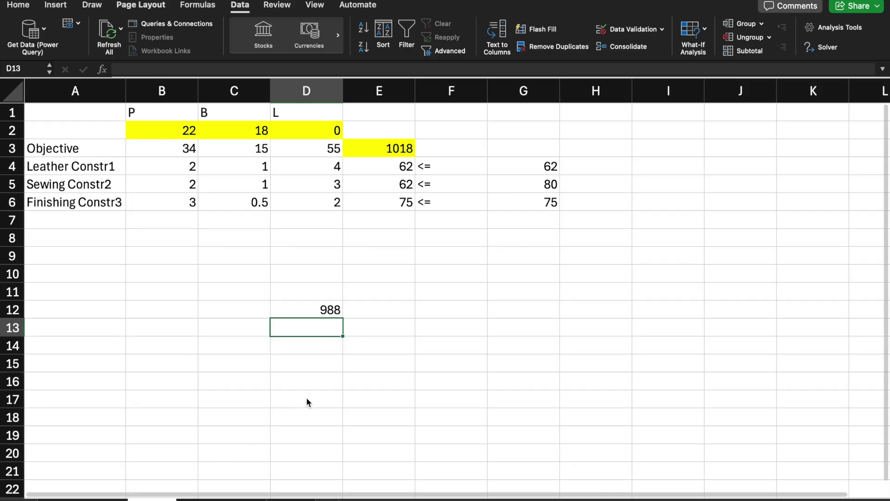
Step: Clear the old calculation from cell D12 of the HW#3 sheet
{"action": "left_click", "coordinate": [329, 310]}
{"action": "key", "text": "Delete"}
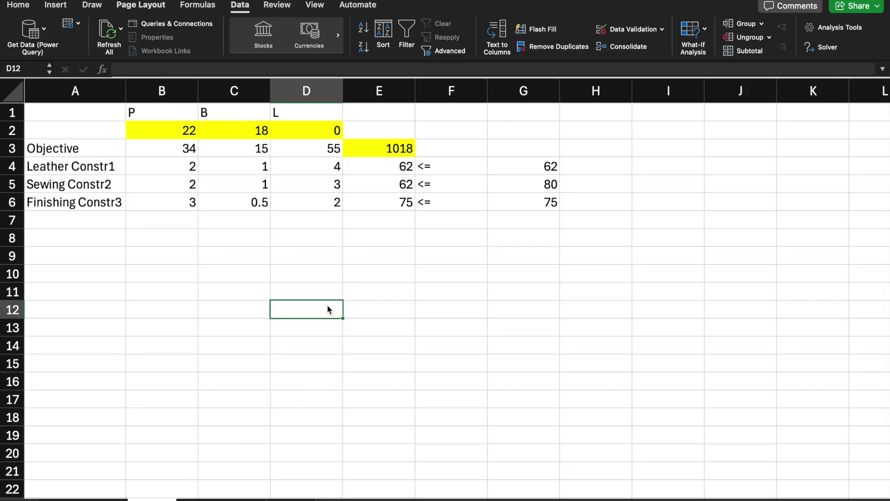
{"action": "left_click", "coordinate": [392, 150]}
Step: Enter -15 in B7 of the HW#3 sheet and label the row Part-time in A7
{"action": "left_click", "coordinate": [109, 227]}
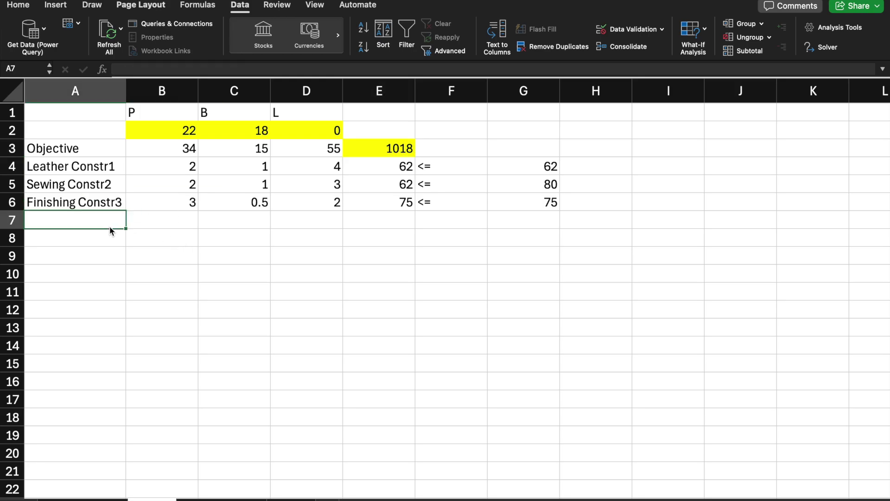
{"action": "left_click", "coordinate": [159, 223]}
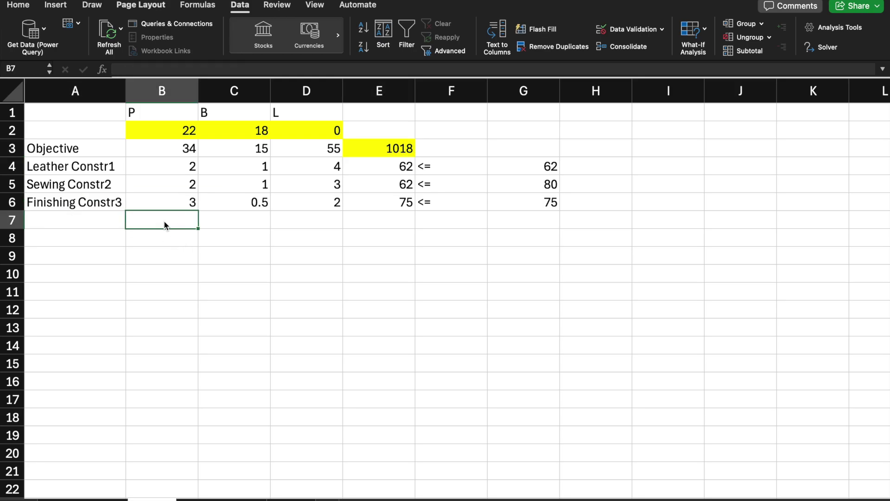
{"action": "type", "text": "-15"}
{"action": "left_click_drag", "start_coordinate": [198, 229], "coordinate": [202, 226]}
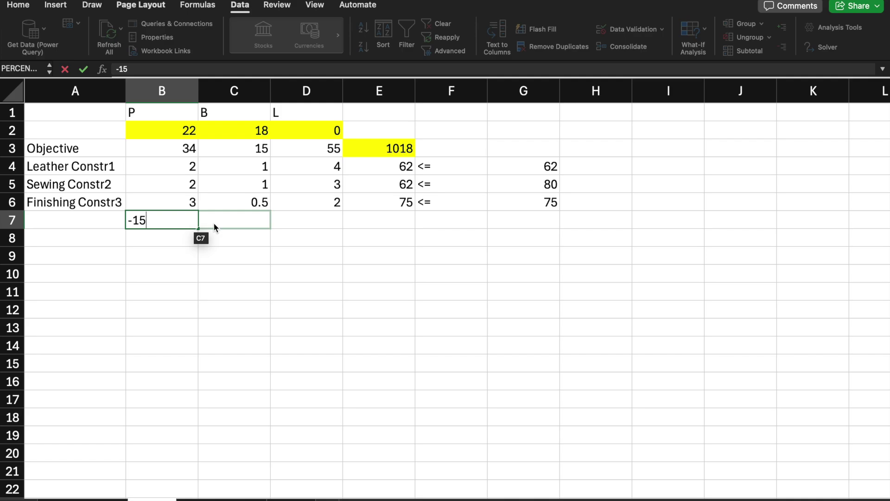
{"action": "left_click_drag", "start_coordinate": [218, 222], "coordinate": [232, 256]}
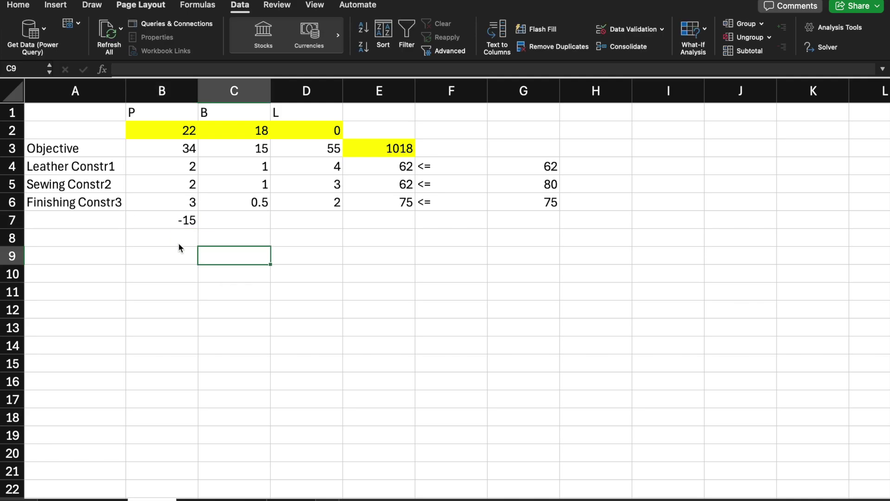
{"action": "left_click", "coordinate": [78, 222]}
{"action": "type", "text": "P"}
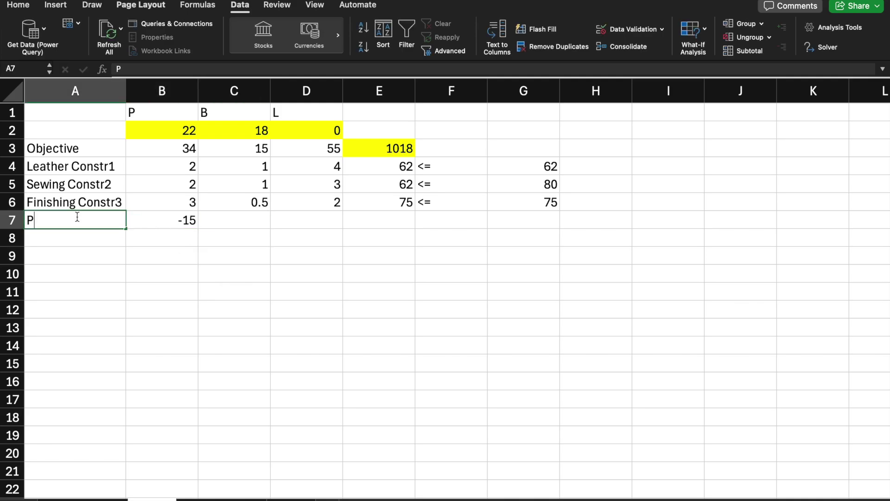
{"action": "type", "text": "art-time"}
{"action": "key", "text": "Return"}
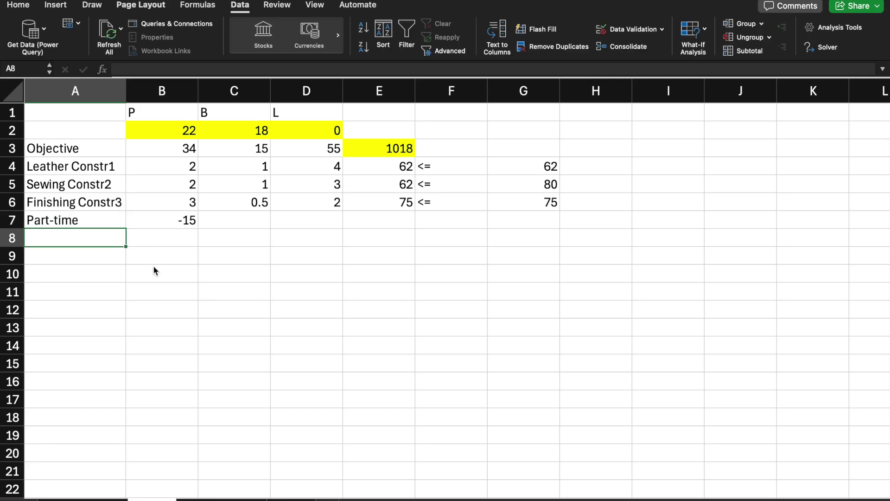
Step: Begin the B9 formula with =E3+( and look up the finishing shadow price in Sensitivity Report 1
{"action": "left_click", "coordinate": [166, 254]}
{"action": "type", "text": "="}
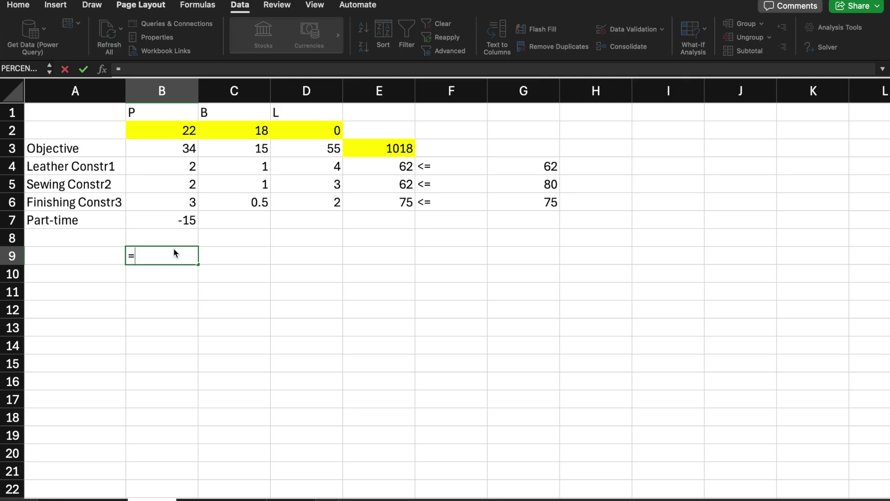
{"action": "left_click", "coordinate": [384, 153]}
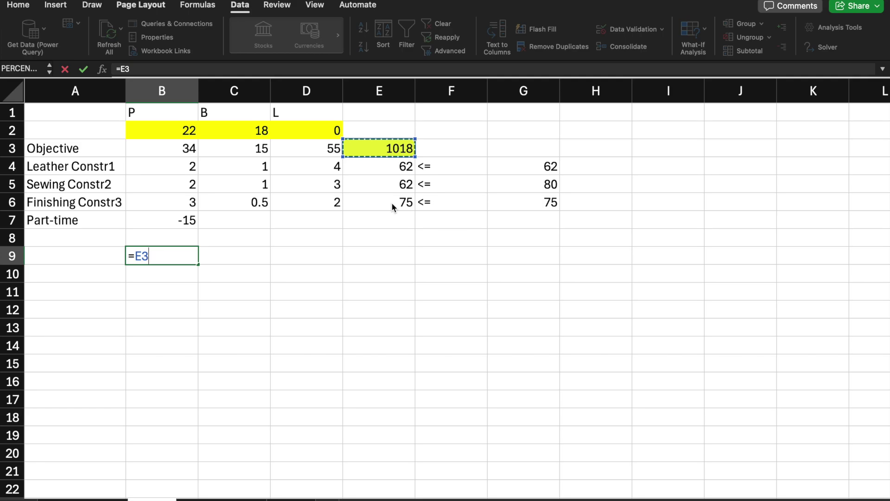
{"action": "type", "text": "+("}
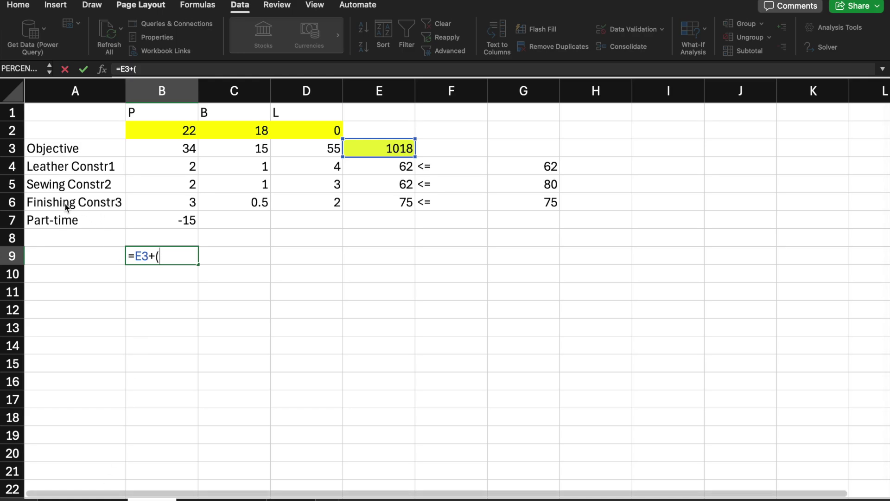
{"action": "left_click", "coordinate": [83, 498]}
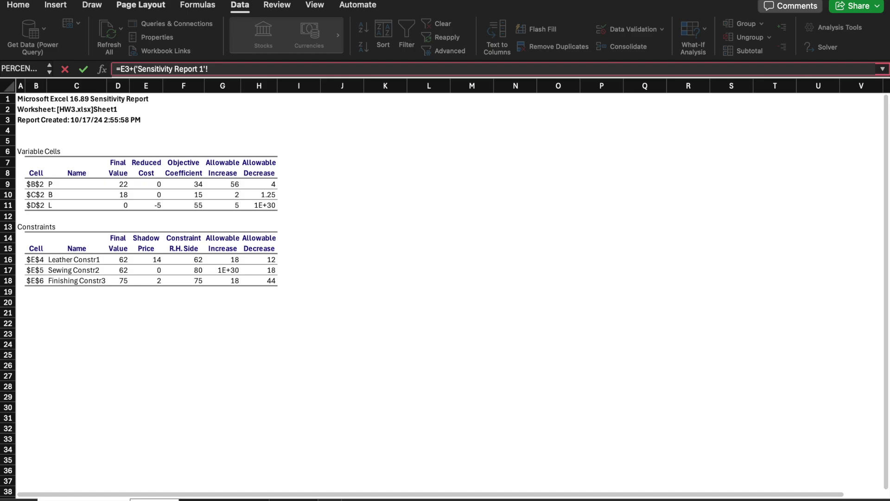
{"action": "left_click", "coordinate": [154, 499]}
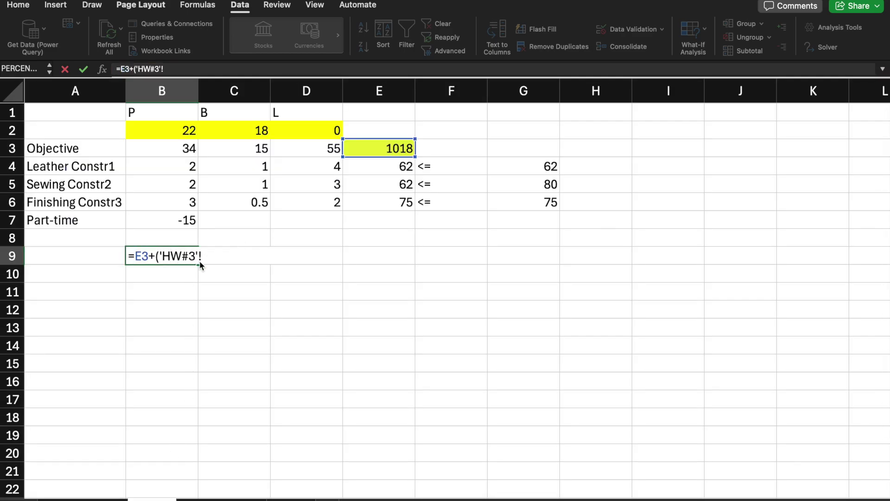
{"action": "key", "text": "BackSpace"}
{"action": "key", "text": "BackSpace"}
{"action": "key", "text": "BackSpace"}
{"action": "key", "text": "BackSpace"}
{"action": "key", "text": "BackSpace"}
{"action": "key", "text": "BackSpace"}
{"action": "key", "text": "BackSpace"}
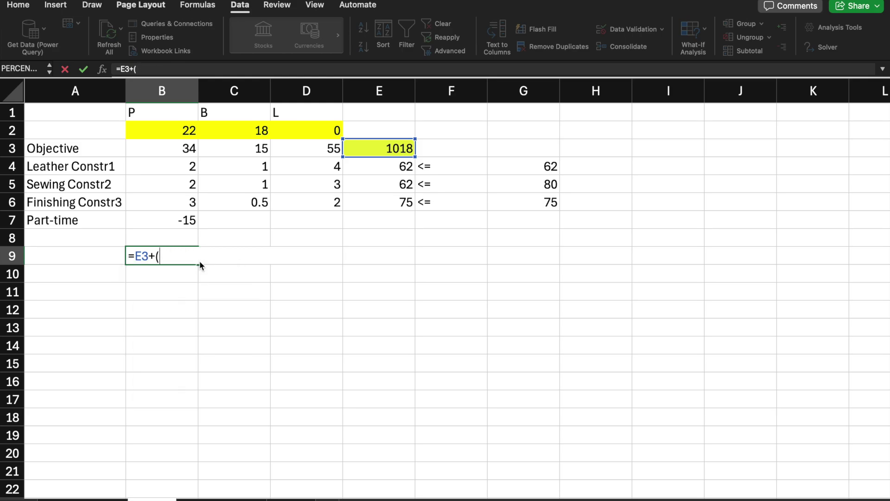
Step: Complete the B9 formula as =E3+('HW#3'!B7*2) and check the multiplier against the finishing shadow price in Sensitivity Report 1
{"action": "left_click", "coordinate": [174, 213]}
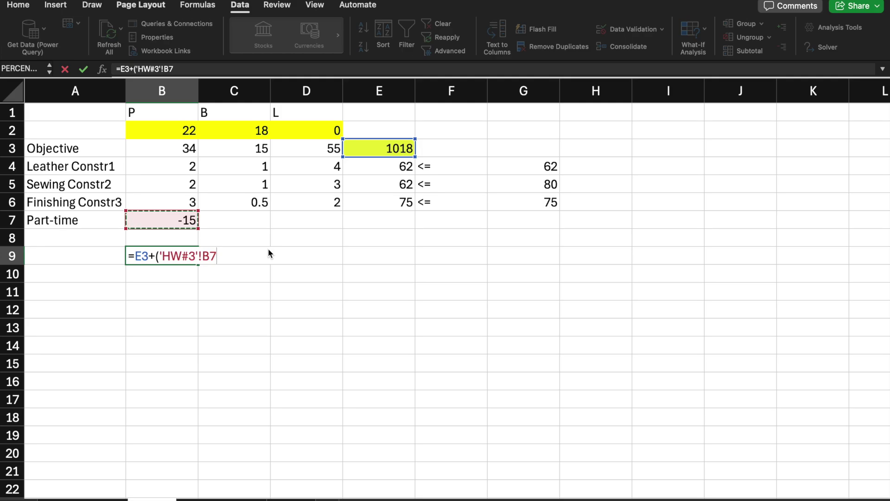
{"action": "type", "text": "*)"}
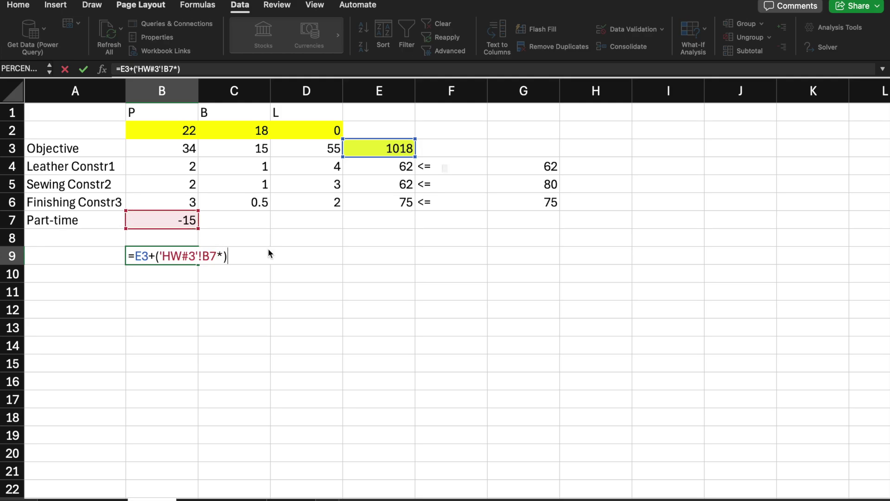
{"action": "key", "text": "Return"}
{"action": "key", "text": "Return"}
{"action": "type", "text": "2"}
{"action": "key", "text": "Return"}
{"action": "left_click", "coordinate": [183, 256]}
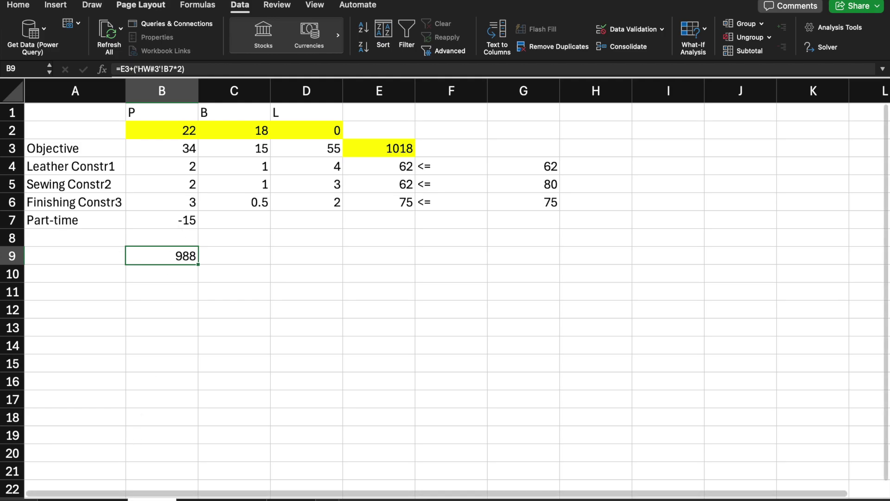
{"action": "left_click", "coordinate": [88, 499]}
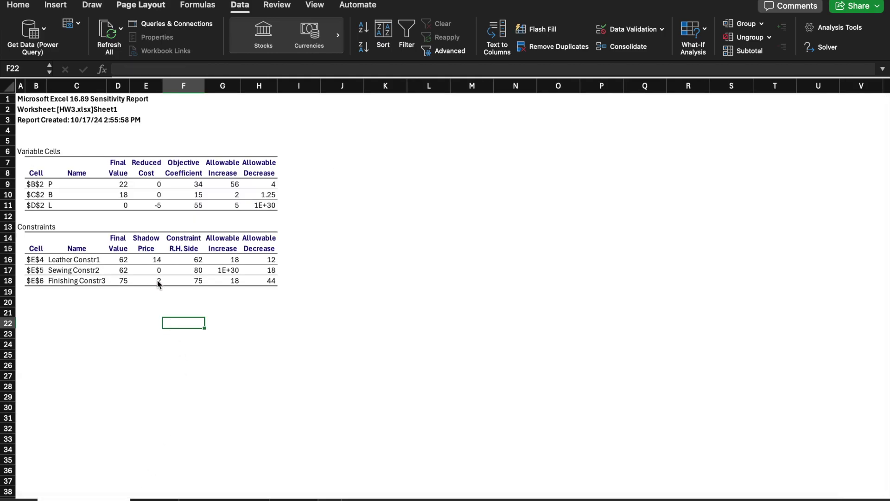
{"action": "left_click", "coordinate": [152, 499]}
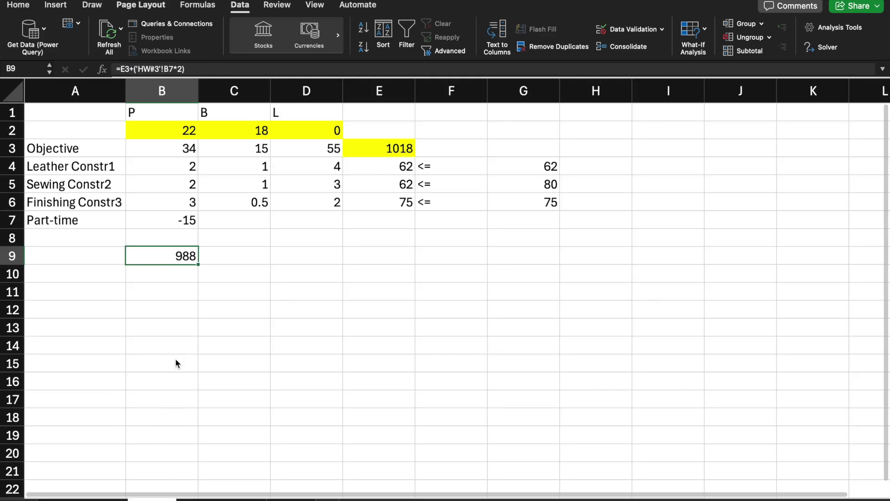